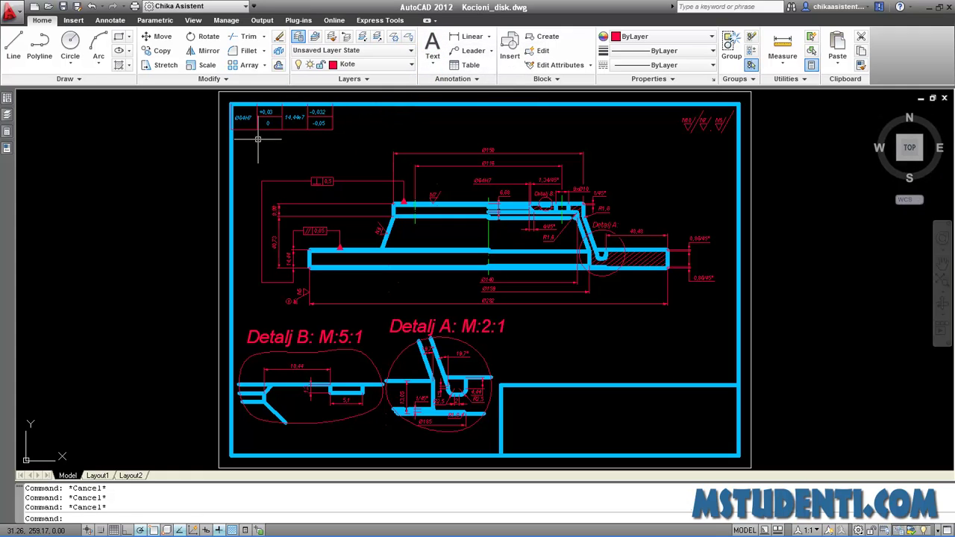
# Step: Open the Plot - Model dialog for the Kocioni_disk drawing from the Quick Access Toolbar
pyautogui.click(135, 7)
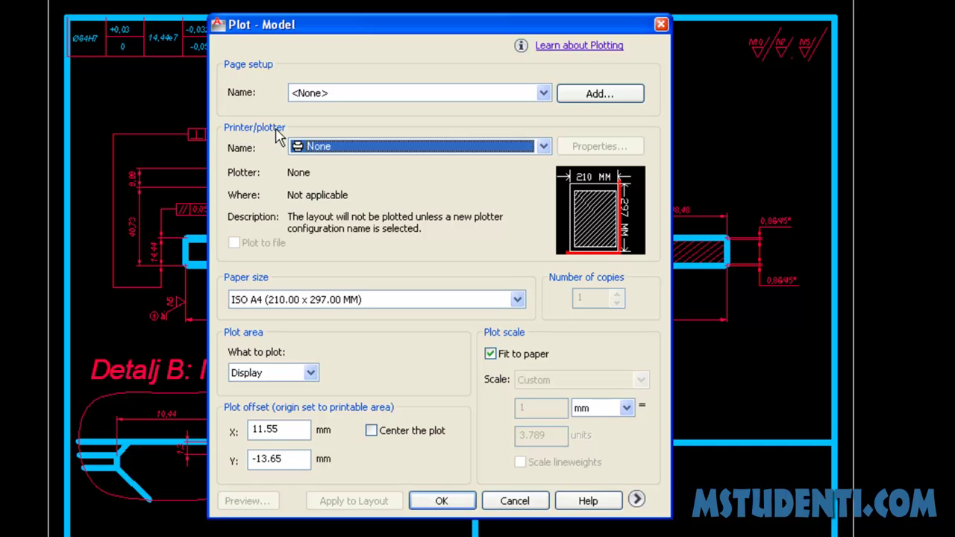
# Step: Choose DWG To PDF.pc3 as the printer/plotter so the drawing plots to a PDF file
pyautogui.click(544, 147)
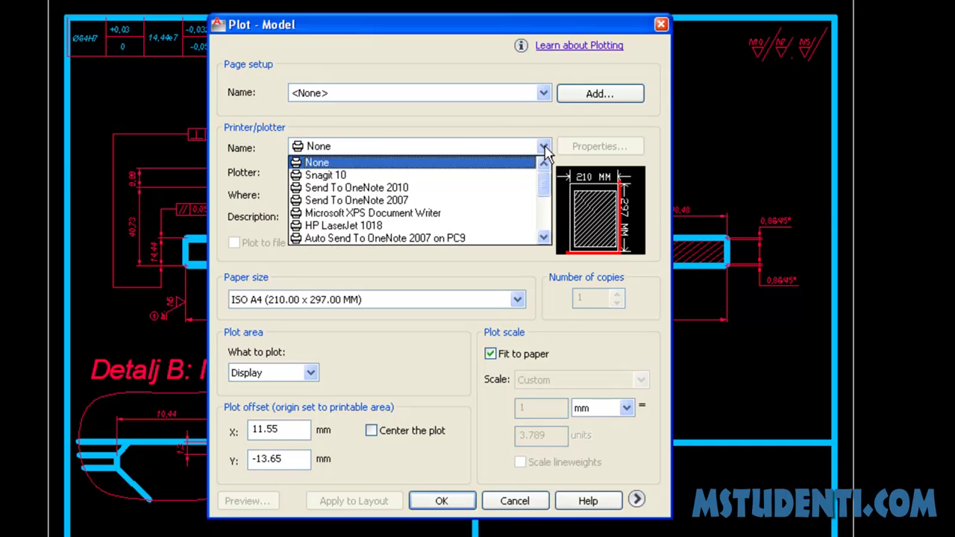
pyautogui.moveTo(546, 185)
pyautogui.mouseDown()
pyautogui.moveTo(545, 218)
pyautogui.moveTo(549, 188)
pyautogui.mouseUp()
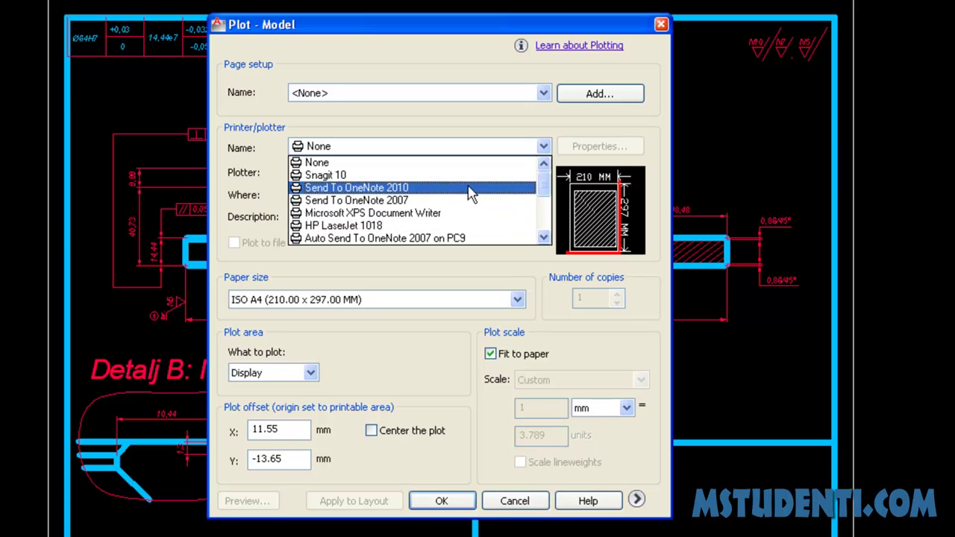
pyautogui.moveTo(547, 186)
pyautogui.mouseDown()
pyautogui.moveTo(547, 202)
pyautogui.moveTo(546, 188)
pyautogui.mouseUp()
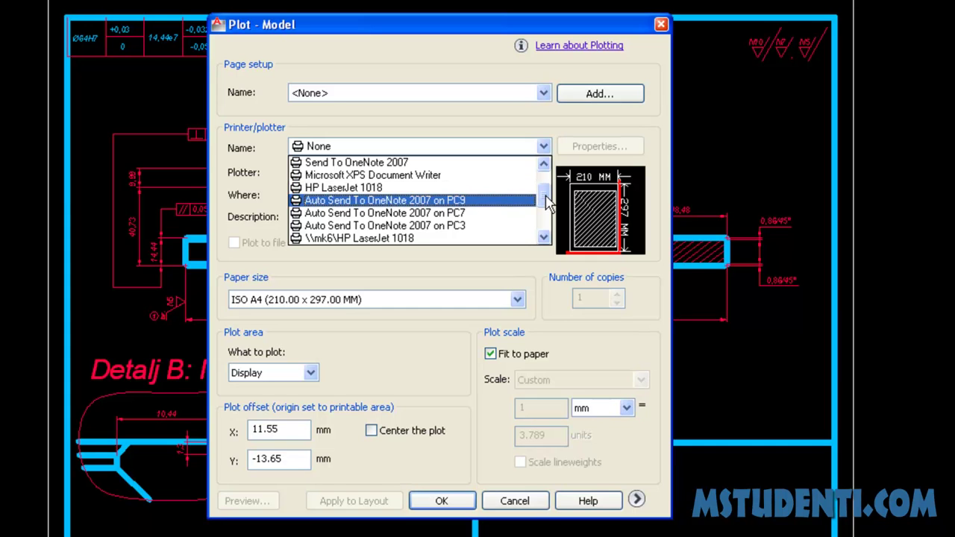
pyautogui.moveTo(547, 201)
pyautogui.mouseDown()
pyautogui.moveTo(548, 227)
pyautogui.moveTo(547, 200)
pyautogui.mouseUp()
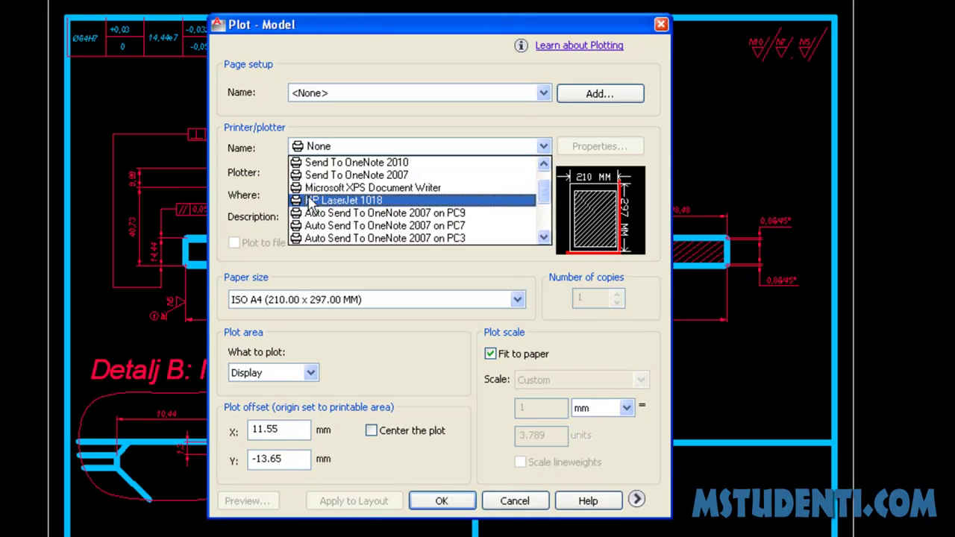
pyautogui.moveTo(545, 195); pyautogui.dragTo(547, 216)
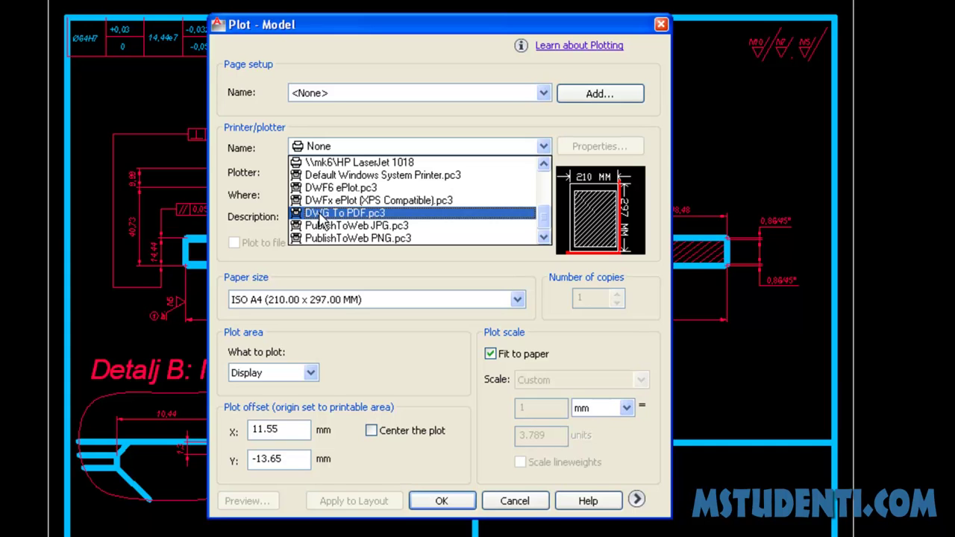
pyautogui.click(312, 214)
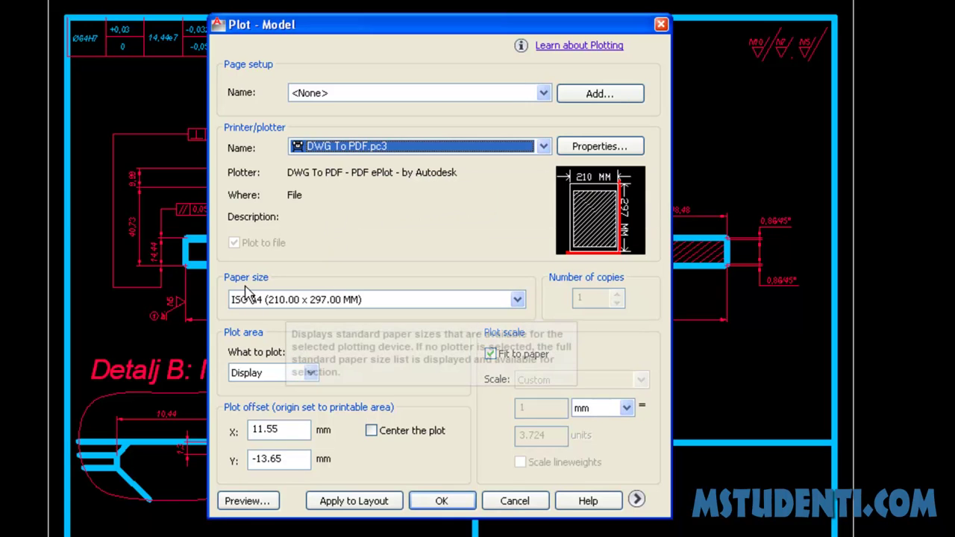
# Step: Select ISO full bleed A3 (420.00 x 297.00 MM) as the paper size
pyautogui.click(517, 301)
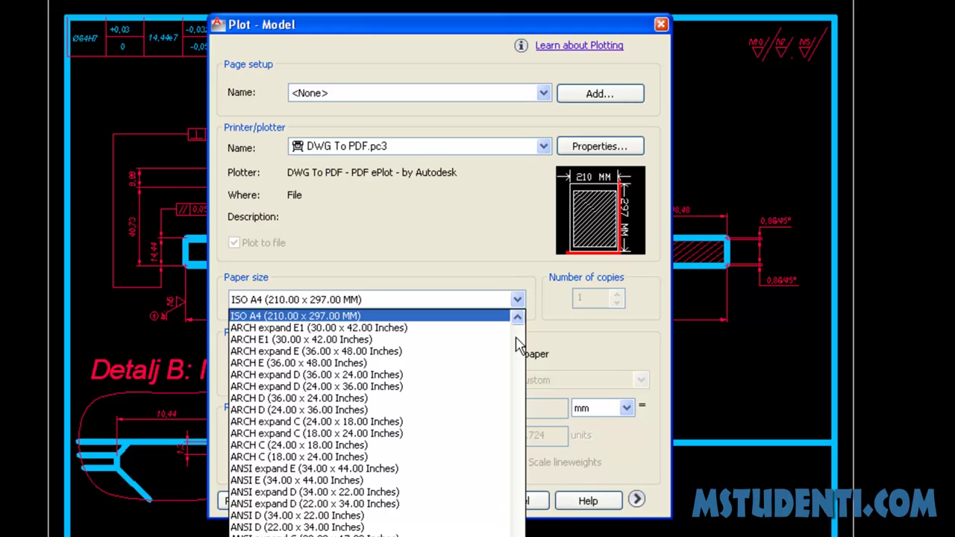
pyautogui.scroll(-10, 519, 347)
pyautogui.scroll(-10, 518, 343)
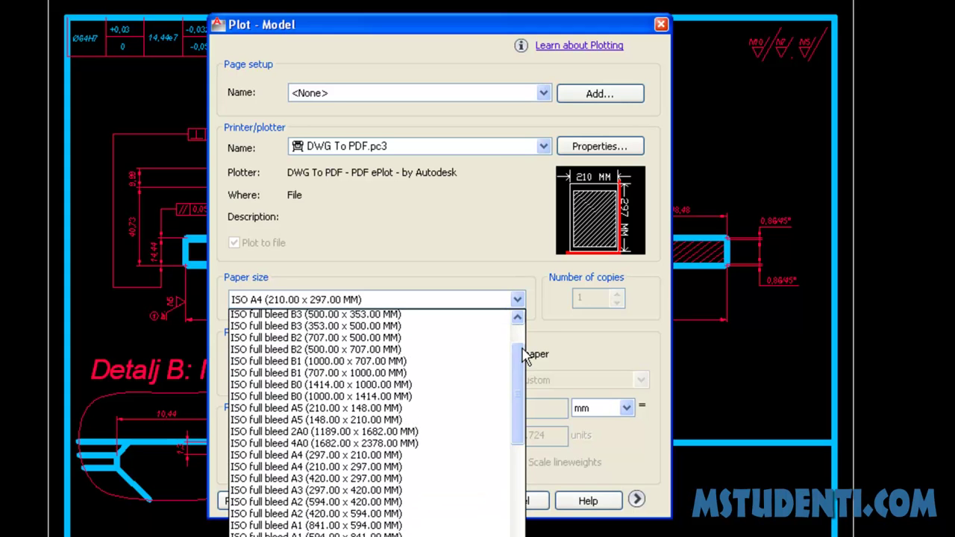
pyautogui.moveTo(526, 357); pyautogui.dragTo(530, 392)
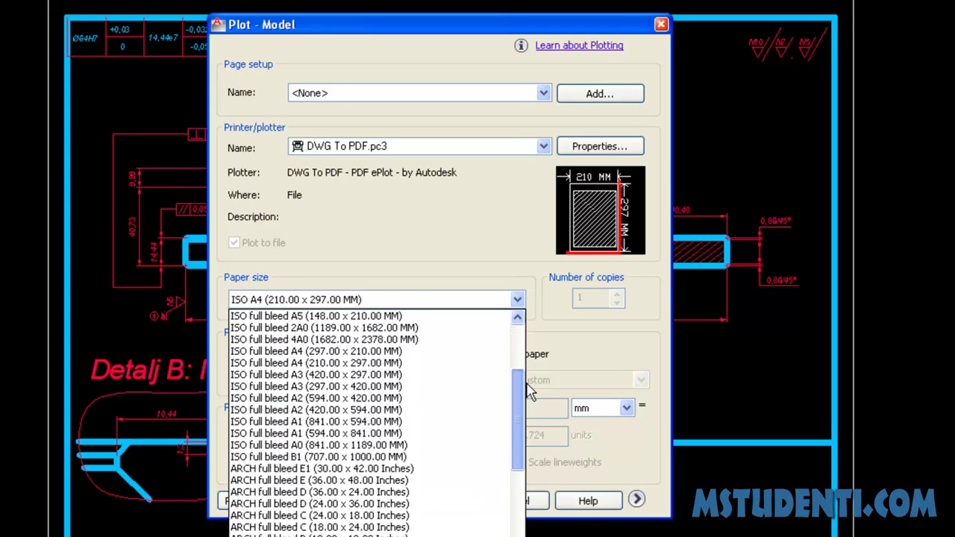
pyautogui.moveTo(530, 392)
pyautogui.mouseDown()
pyautogui.moveTo(535, 400)
pyautogui.moveTo(542, 346)
pyautogui.mouseUp()
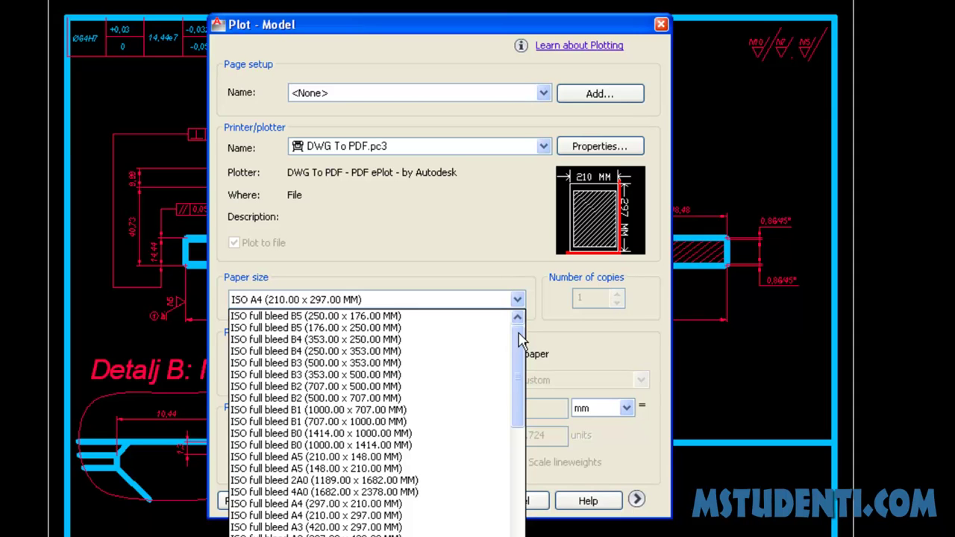
pyautogui.moveTo(522, 340); pyautogui.dragTo(522, 382)
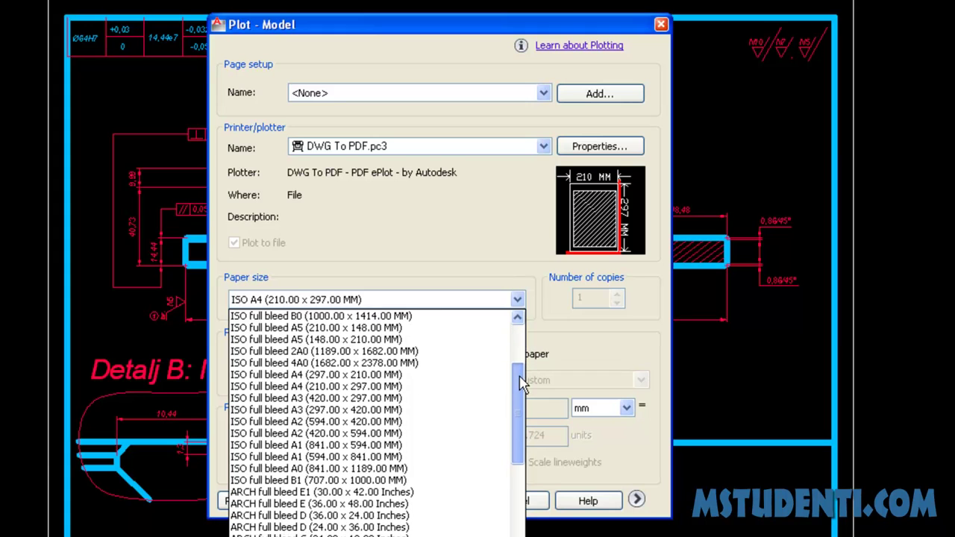
pyautogui.click(407, 398)
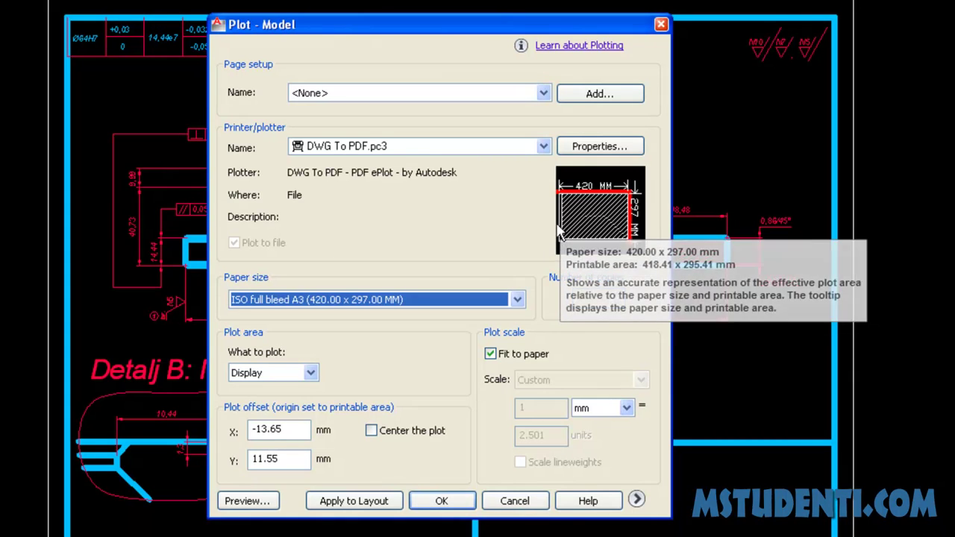
pyautogui.moveTo(311, 373)
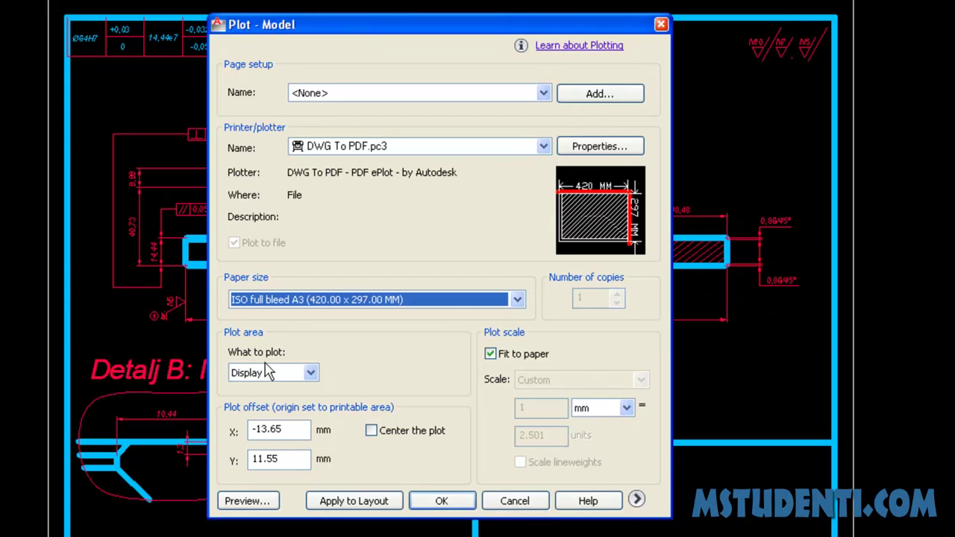
# Step: Set the plot area to a Window from the frame's lower-left to its upper-right corner
pyautogui.click(310, 373)
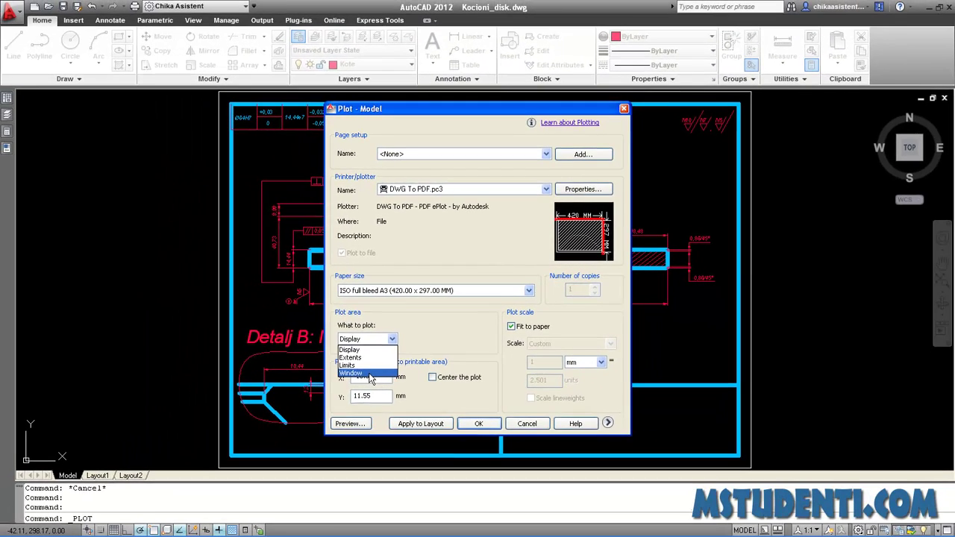
pyautogui.click(279, 424)
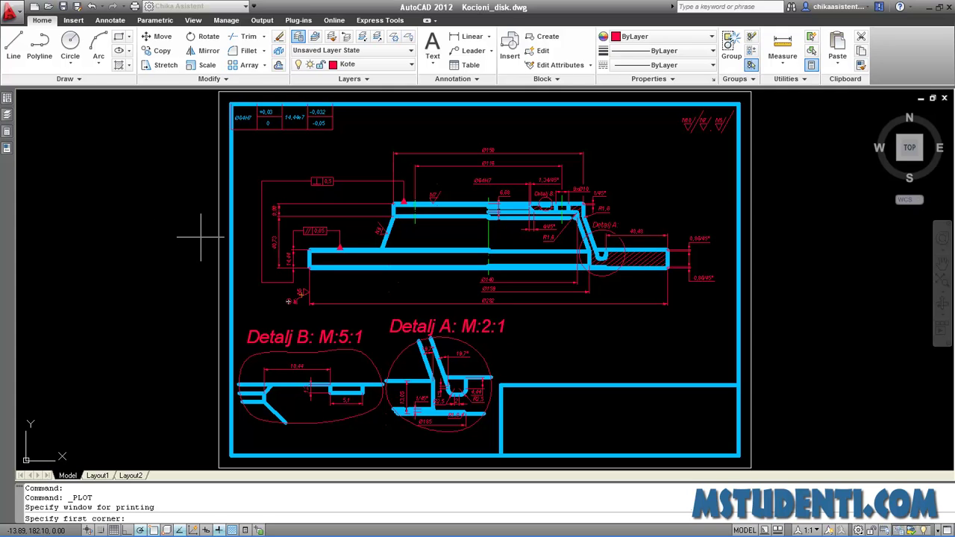
pyautogui.scroll(1, 202, 236)
pyautogui.scroll(2, 201, 243)
pyautogui.scroll(-2, 203, 237)
pyautogui.scroll(-2, 231, 238)
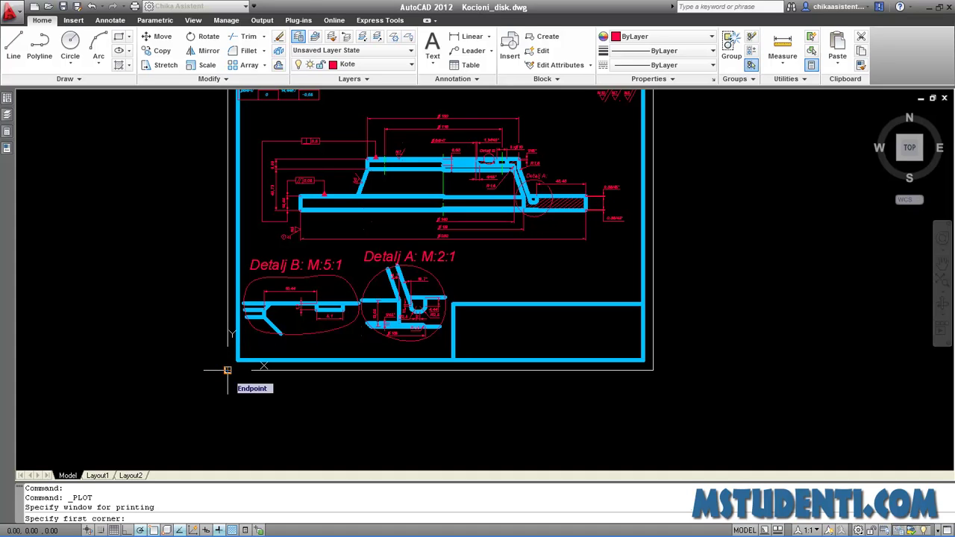
pyautogui.click(227, 369)
pyautogui.moveTo(437, 224); pyautogui.dragTo(356, 314, button='middle')
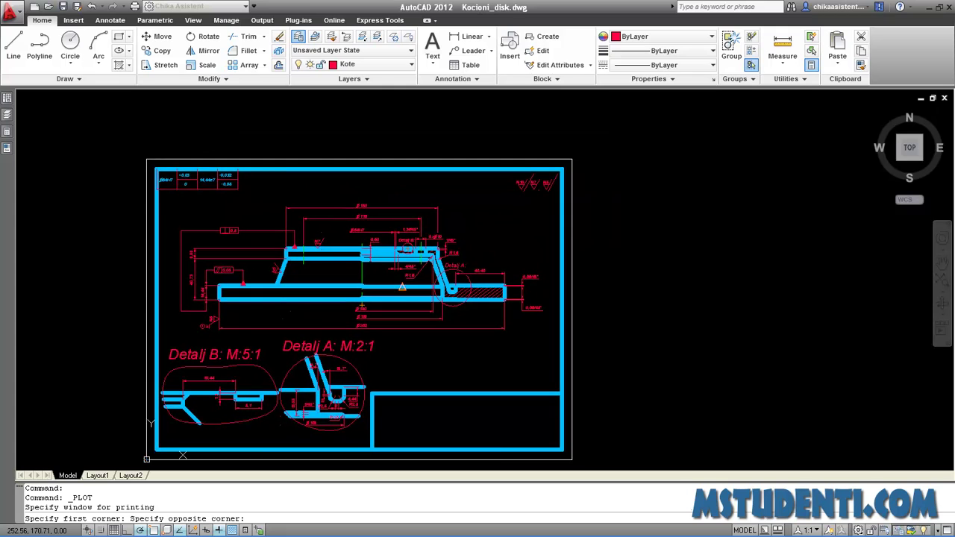
pyautogui.scroll(5, 572, 160)
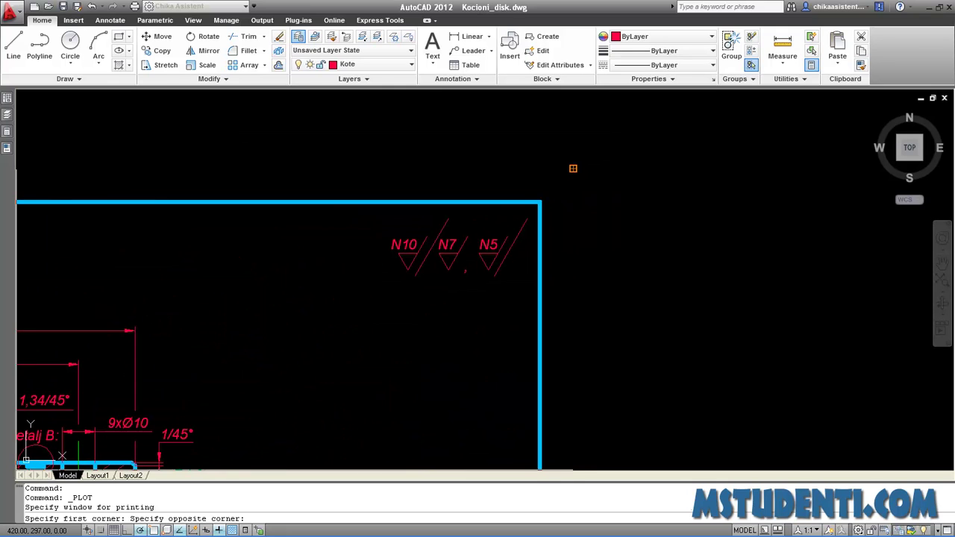
pyautogui.click(573, 169)
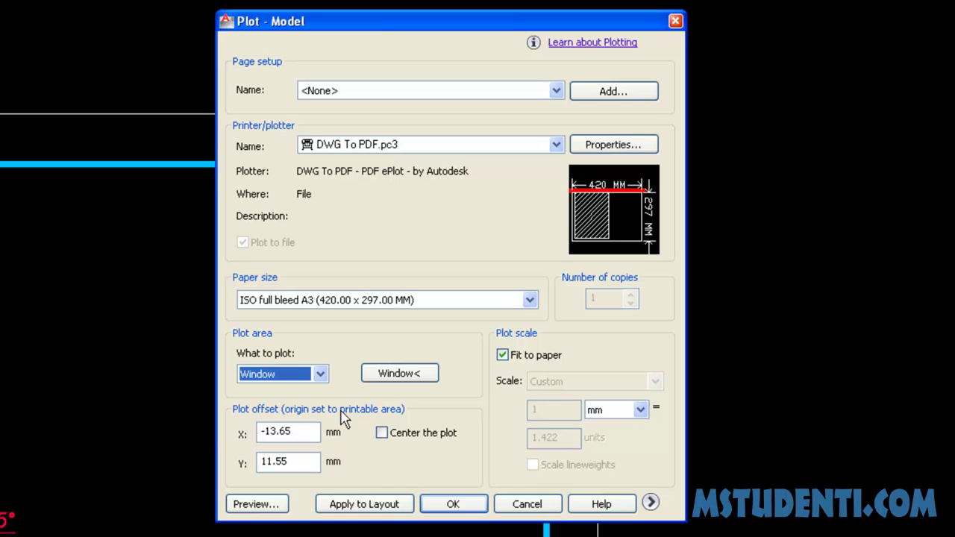
pyautogui.click(382, 434)
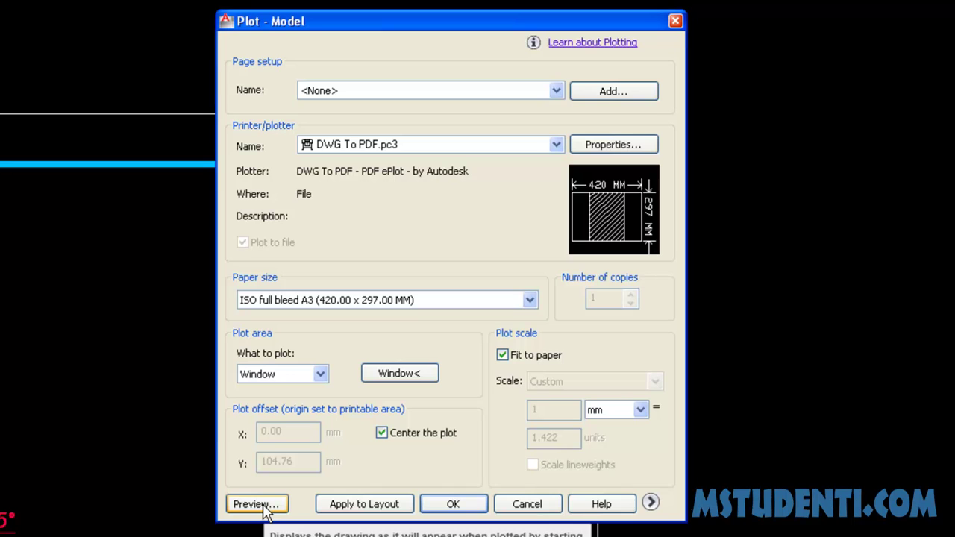
pyautogui.click(257, 504)
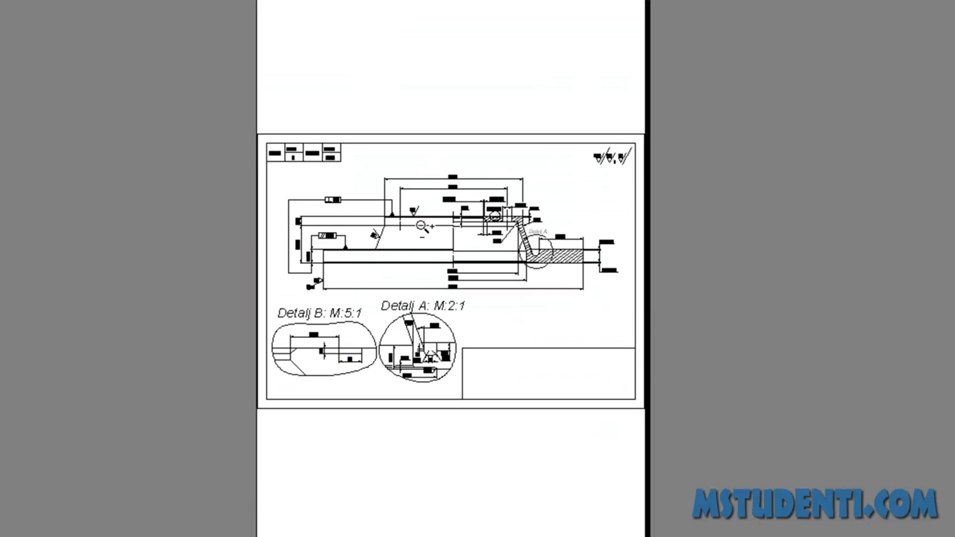
pyautogui.scroll(3, 427, 244)
pyautogui.moveTo(433, 245)
pyautogui.mouseDown(button='middle')
pyautogui.moveTo(361, 273)
pyautogui.moveTo(299, 534)
pyautogui.mouseUp(button='middle')
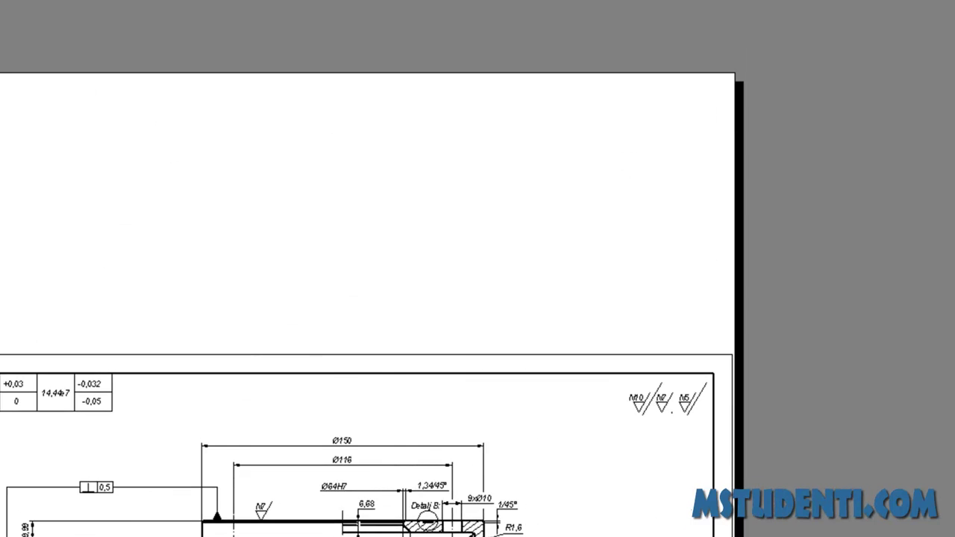
pyautogui.scroll(-5, 373, 260)
pyautogui.scroll(-2, 390, 267)
pyautogui.moveTo(390, 266); pyautogui.dragTo(337, 335, button='middle')
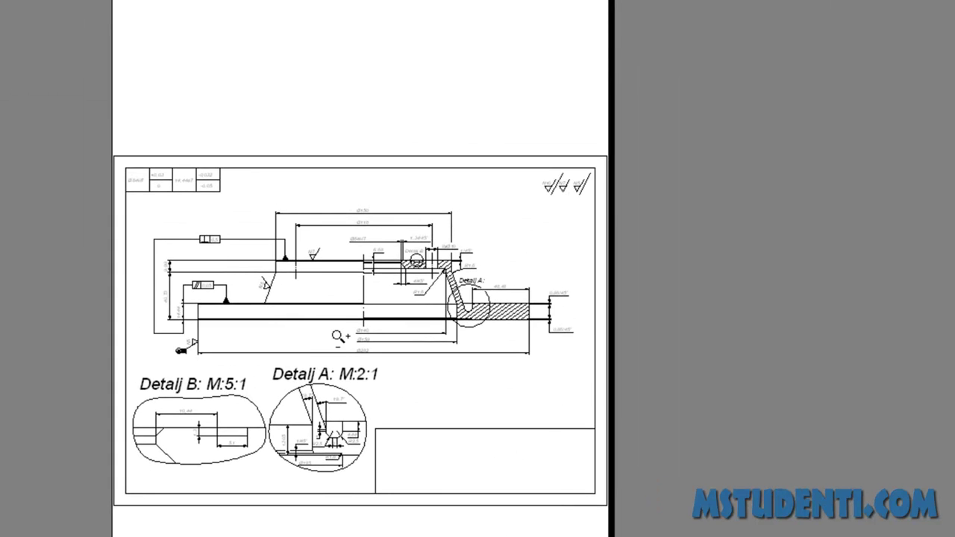
pyautogui.scroll(2, 337, 331)
pyautogui.moveTo(278, 319); pyautogui.dragTo(367, 315, button='middle')
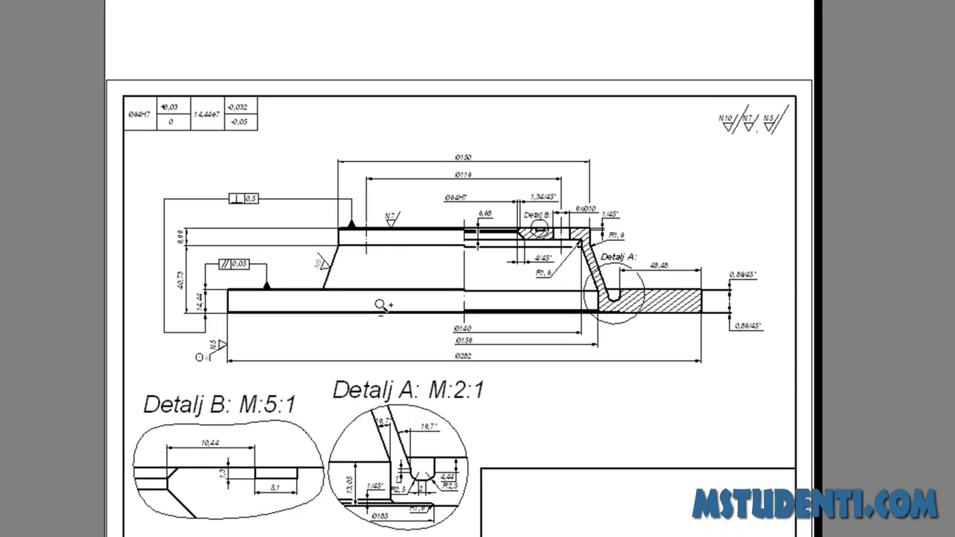
pyautogui.rightClick(312, 300)
# Step: Exit the preview and turn off Fit to paper
pyautogui.click(332, 309)
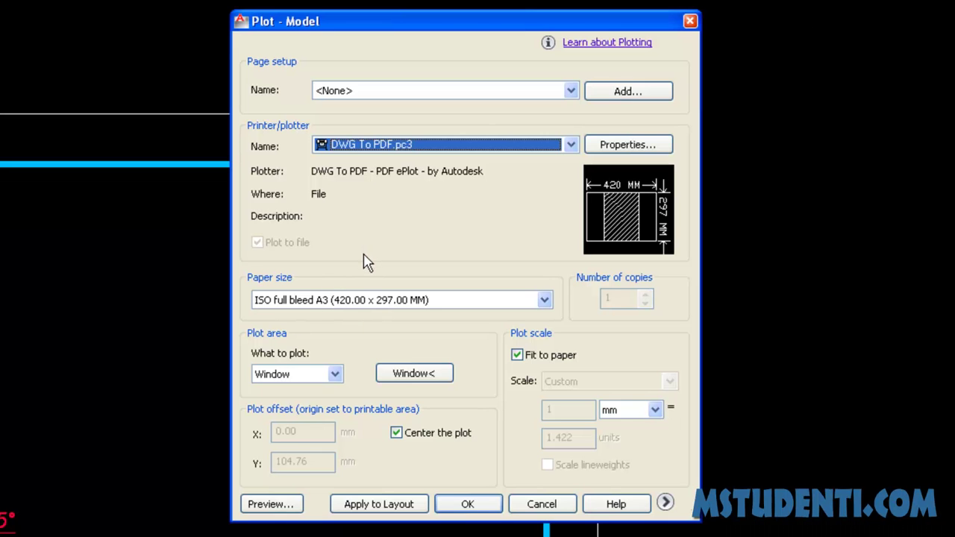
pyautogui.click(517, 356)
pyautogui.click(517, 356)
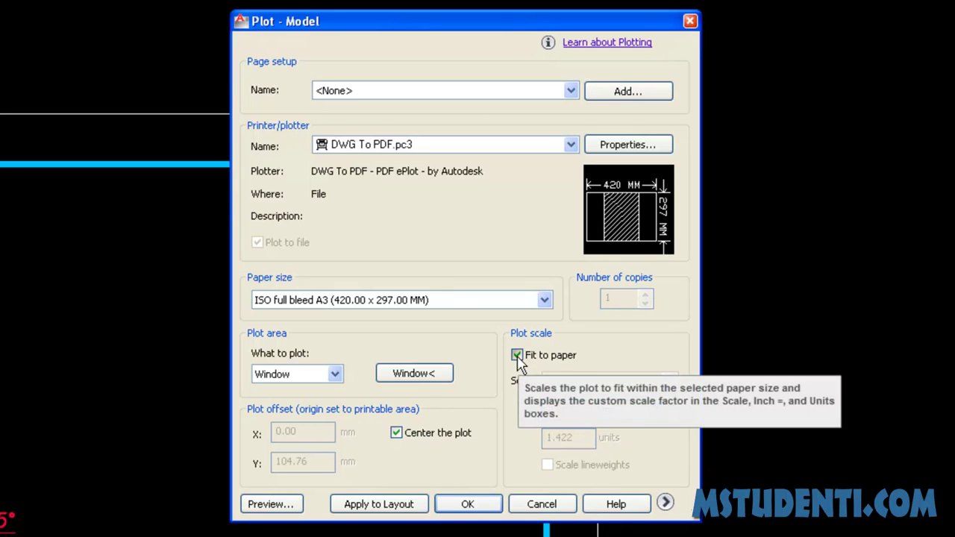
pyautogui.click(517, 356)
# Step: Set the plot scale to 1:1, keeping 1 mm = 1 unit
pyautogui.click(565, 383)
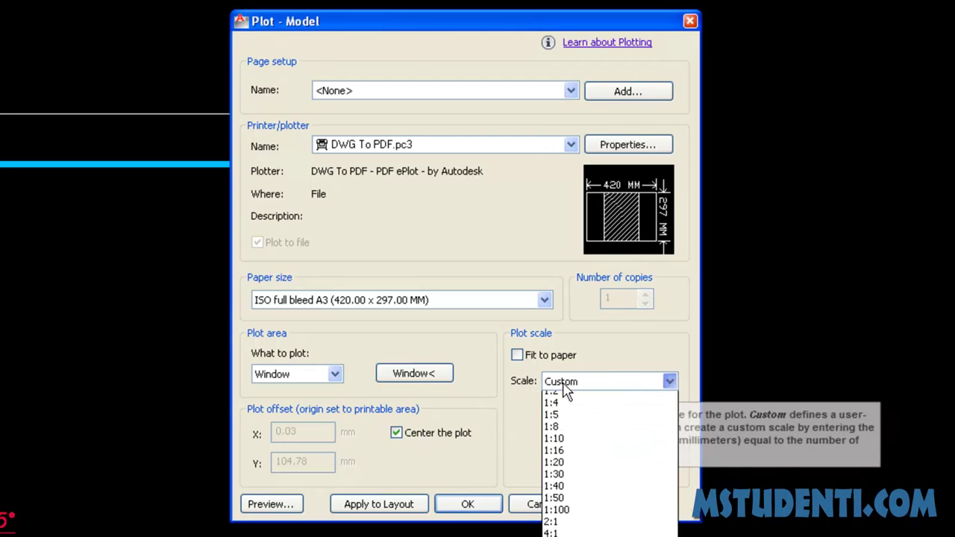
pyautogui.click(552, 412)
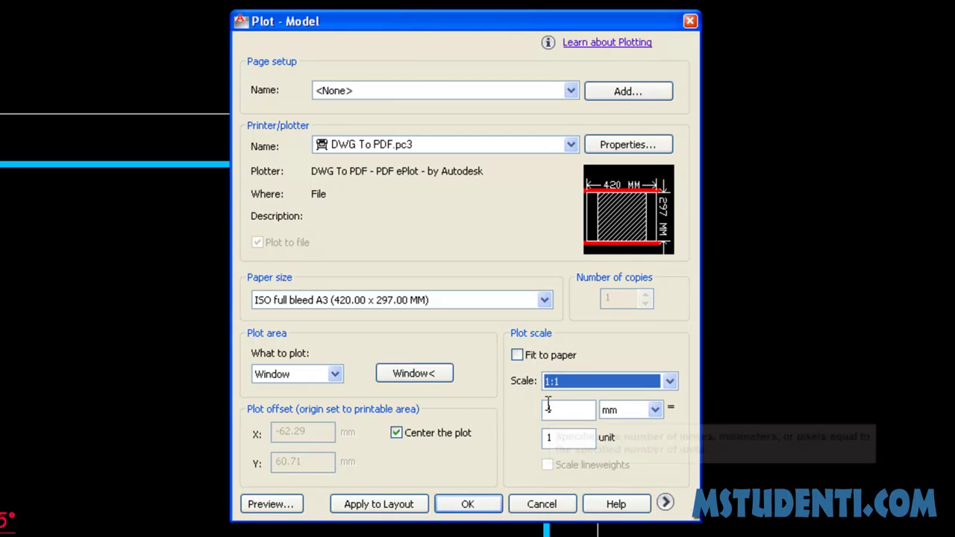
pyautogui.click(553, 412)
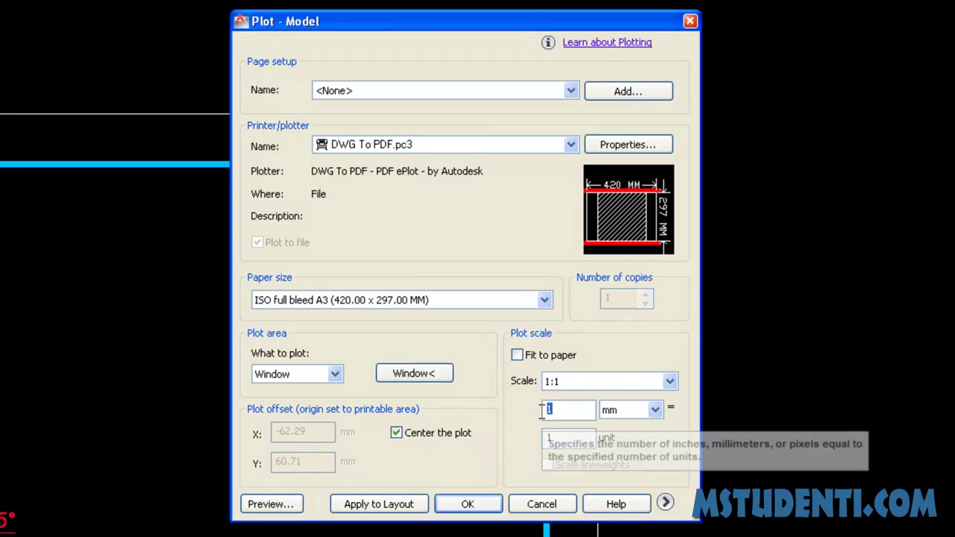
pyautogui.moveTo(556, 438); pyautogui.dragTo(535, 439)
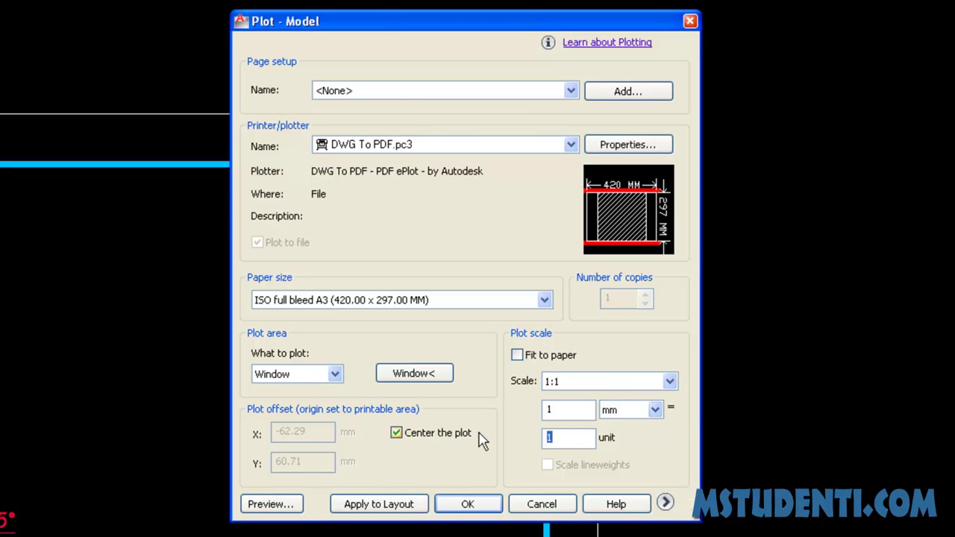
pyautogui.click(270, 505)
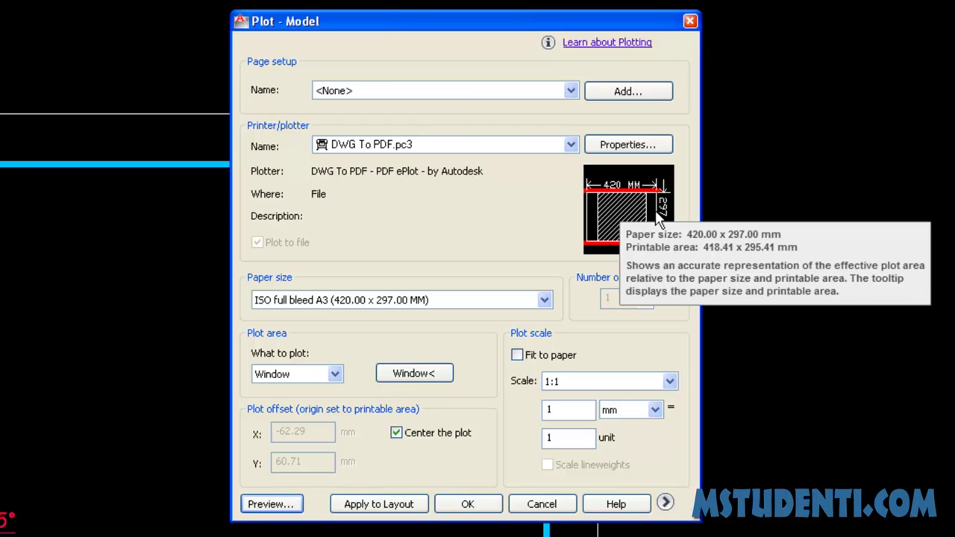
pyautogui.click(272, 504)
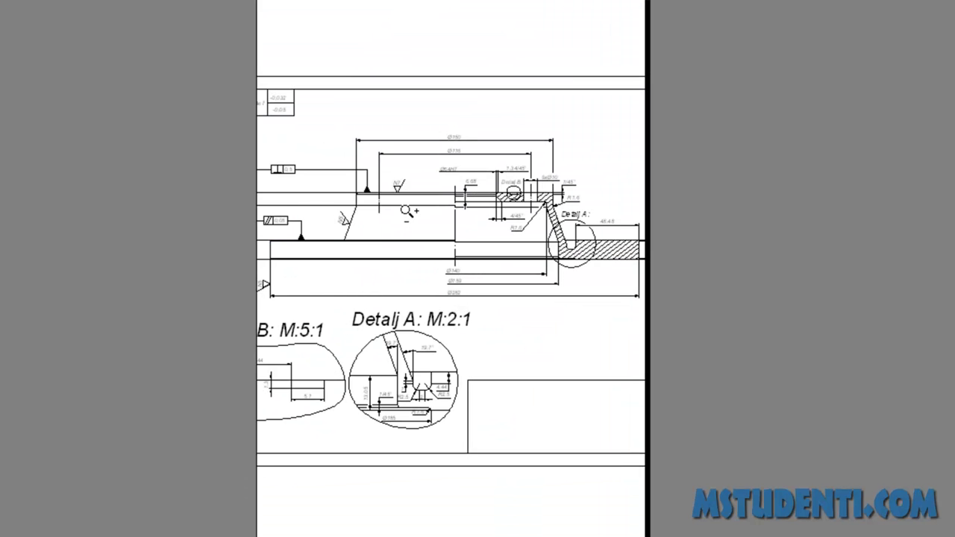
pyautogui.rightClick(415, 212)
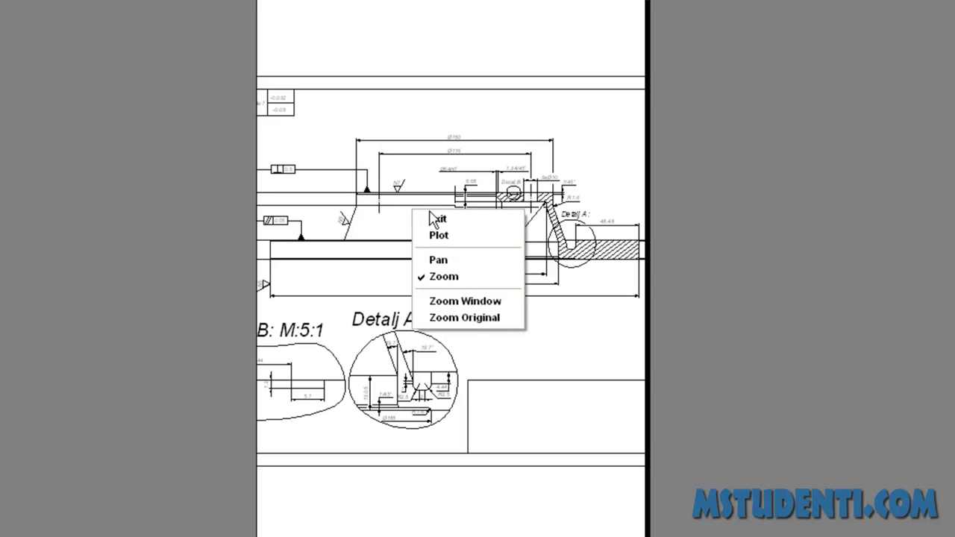
pyautogui.click(431, 217)
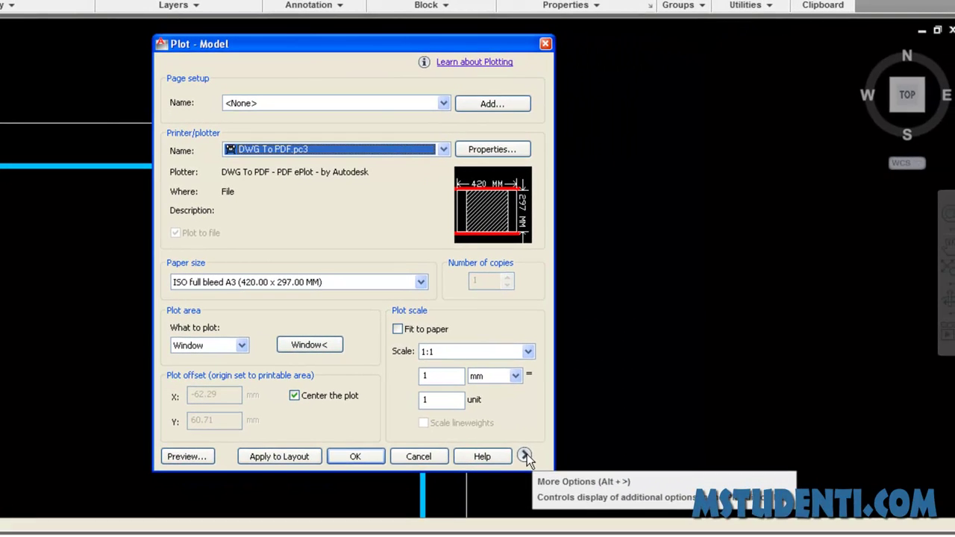
# Step: Switch the drawing orientation to Landscape and preview the disk drawing enlarged on the A3 sheet
pyautogui.click(525, 518)
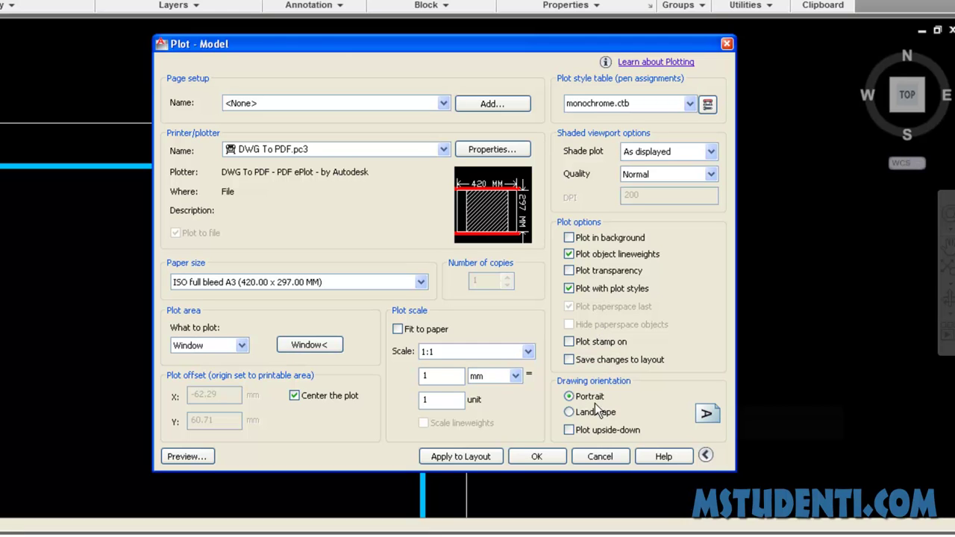
pyautogui.click(569, 412)
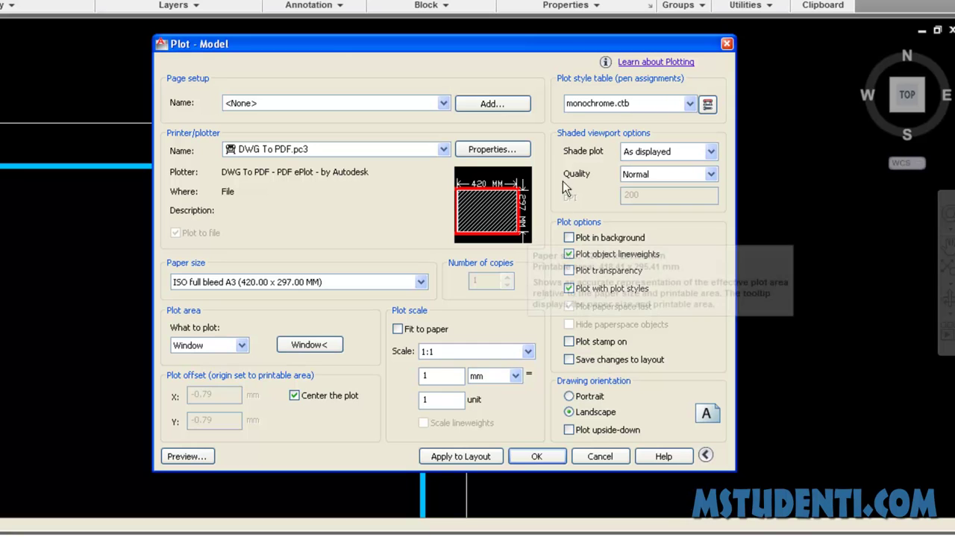
pyautogui.click(198, 455)
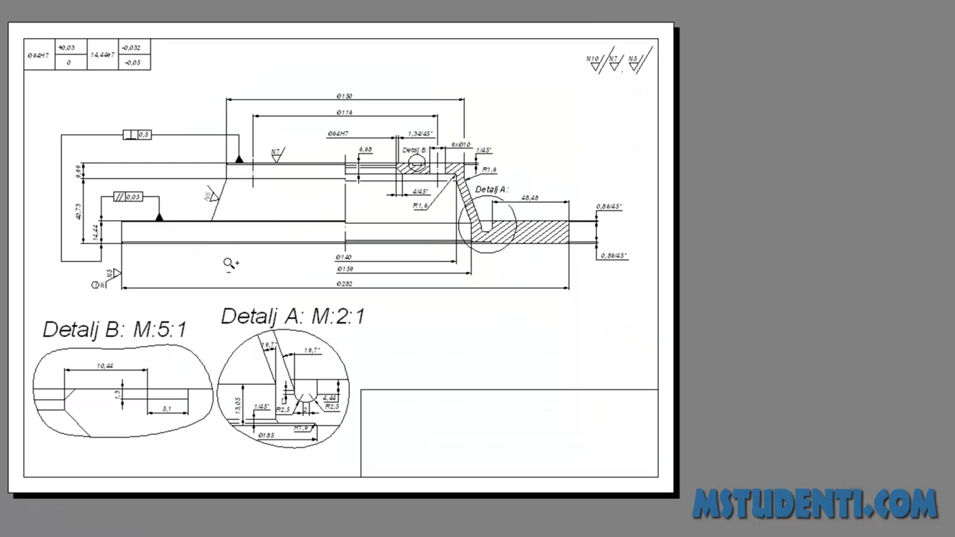
pyautogui.scroll(1, 279, 211)
pyautogui.scroll(2, 280, 211)
pyautogui.scroll(2, 231, 219)
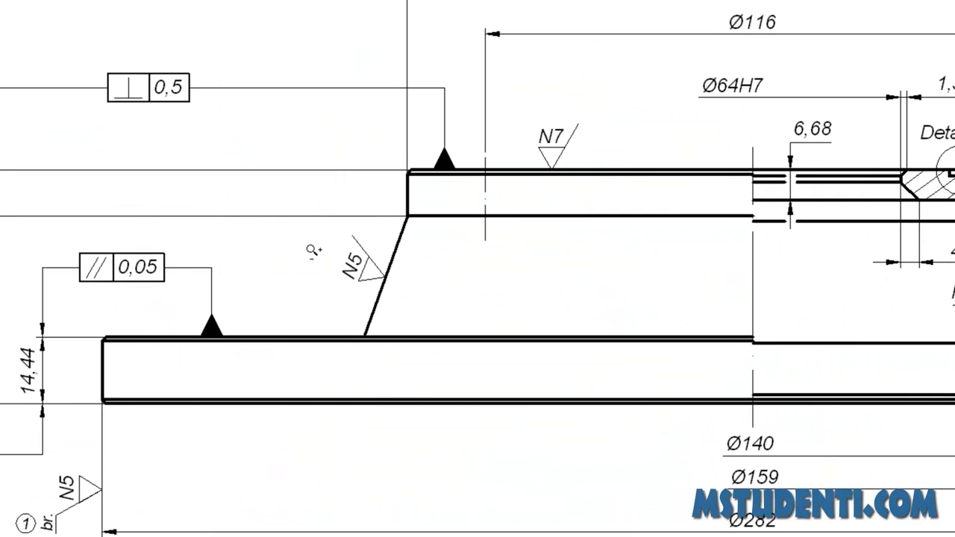
pyautogui.moveTo(378, 277); pyautogui.dragTo(128, 355, button='middle')
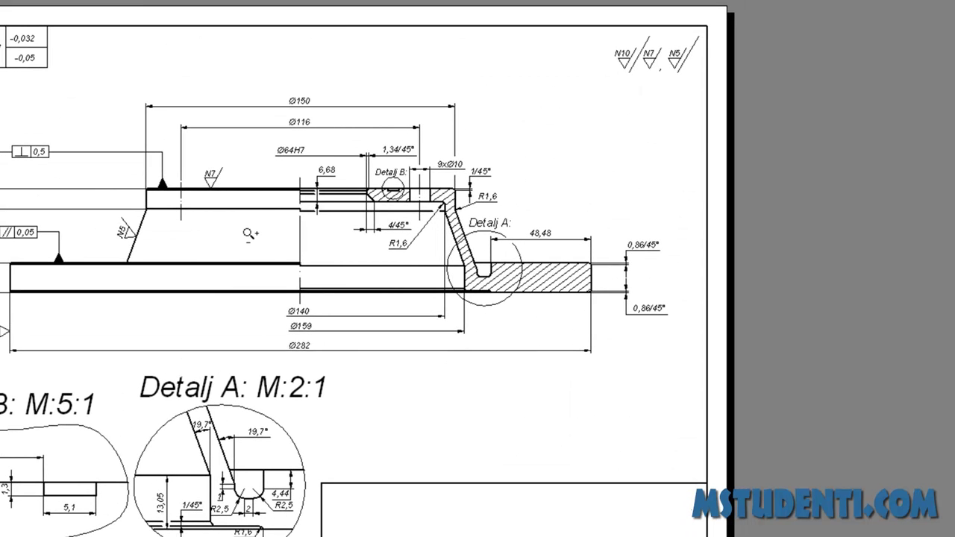
pyautogui.rightClick(248, 234)
pyautogui.click(258, 240)
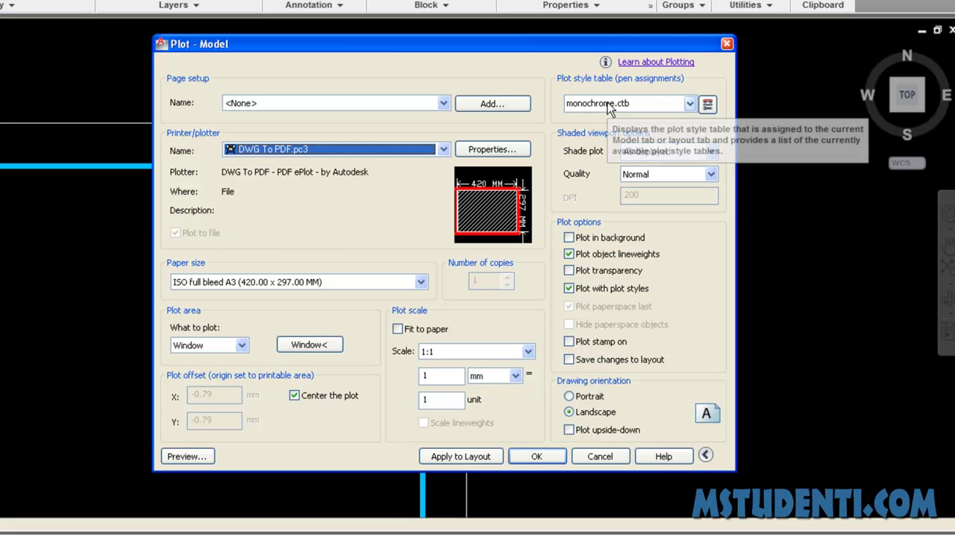
pyautogui.click(597, 103)
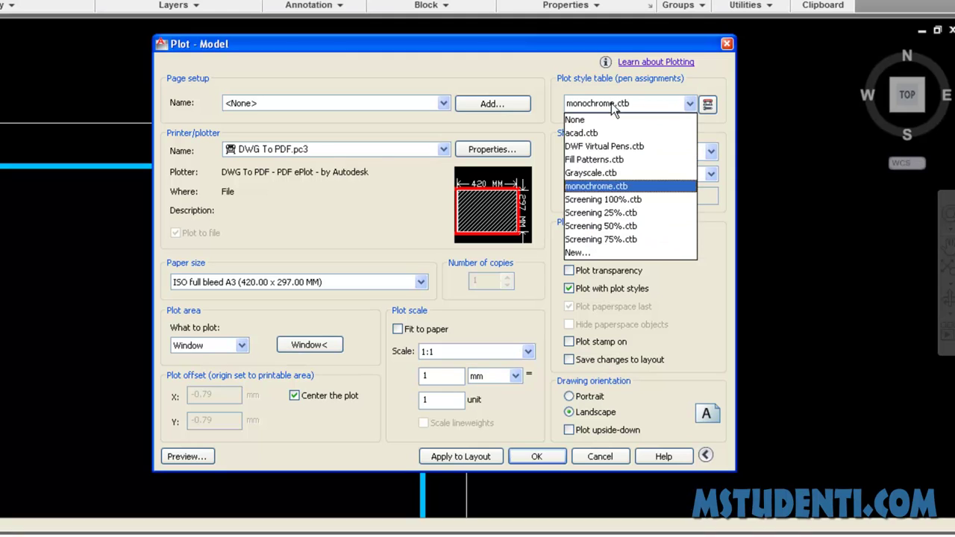
pyautogui.click(605, 119)
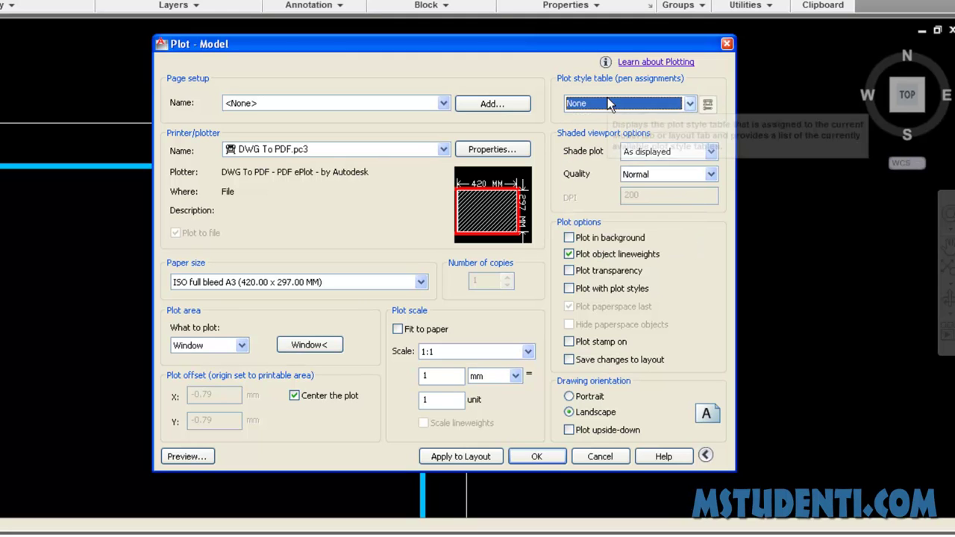
pyautogui.click(185, 457)
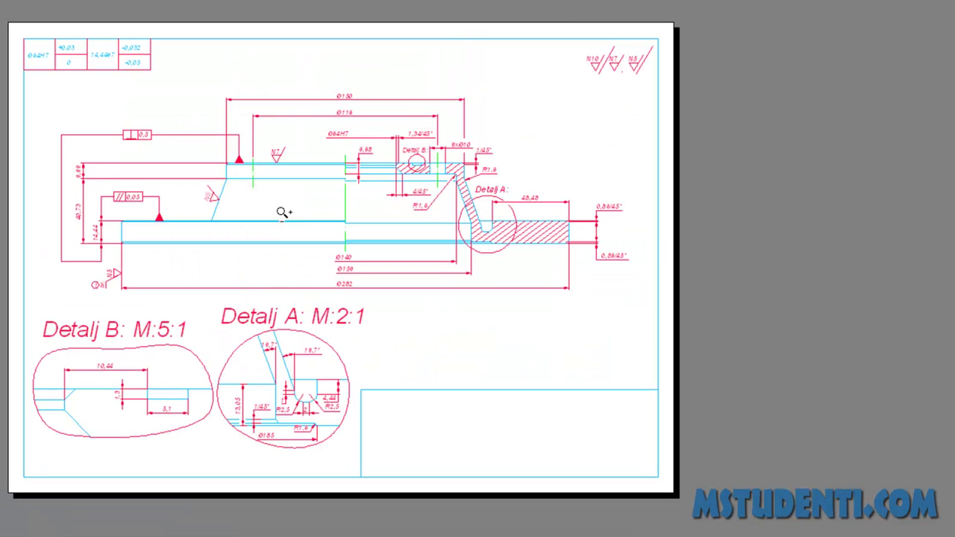
pyautogui.scroll(1, 299, 184)
pyautogui.scroll(3, 288, 182)
pyautogui.scroll(3, 276, 216)
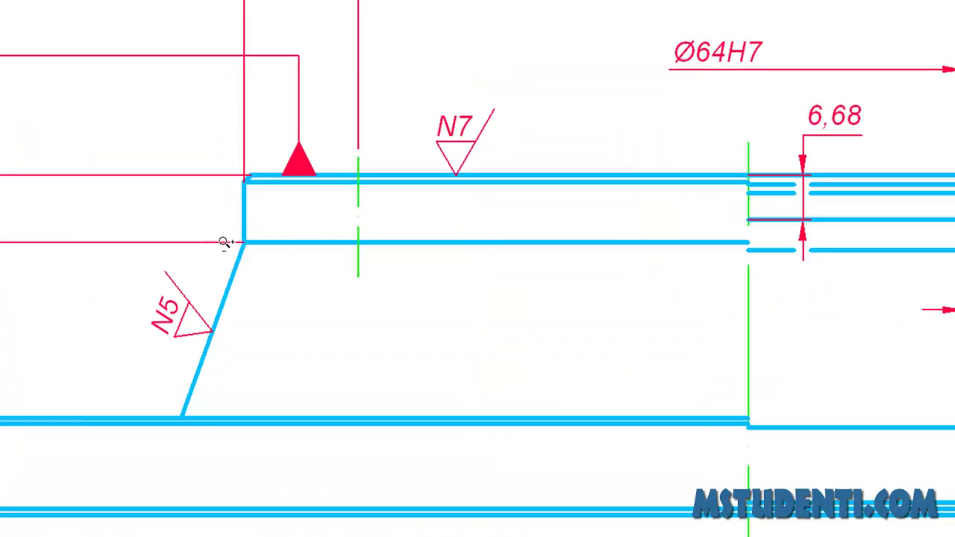
pyautogui.scroll(1, 268, 252)
pyautogui.scroll(2, 224, 265)
pyautogui.scroll(-4, 224, 276)
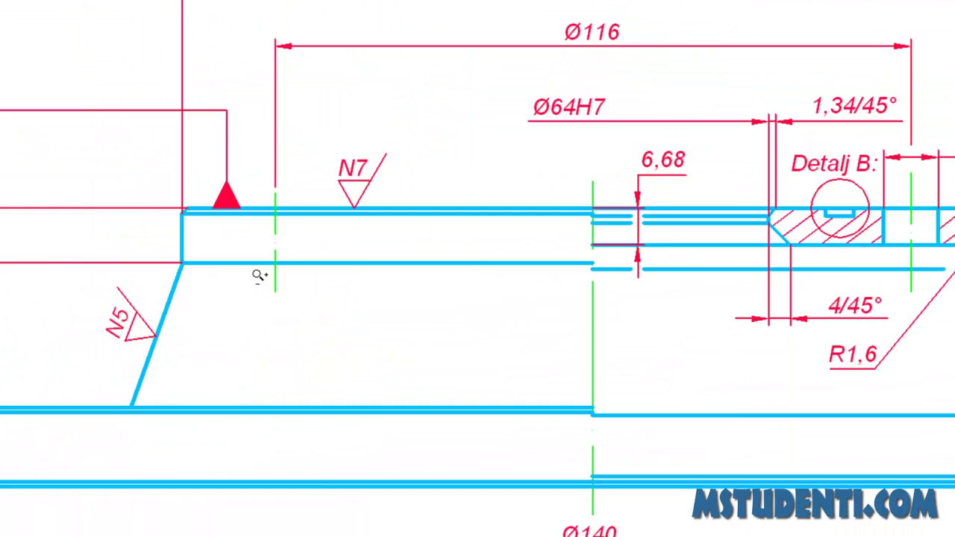
pyautogui.scroll(-2, 270, 277)
pyautogui.scroll(-1, 224, 246)
pyautogui.scroll(-3, 208, 258)
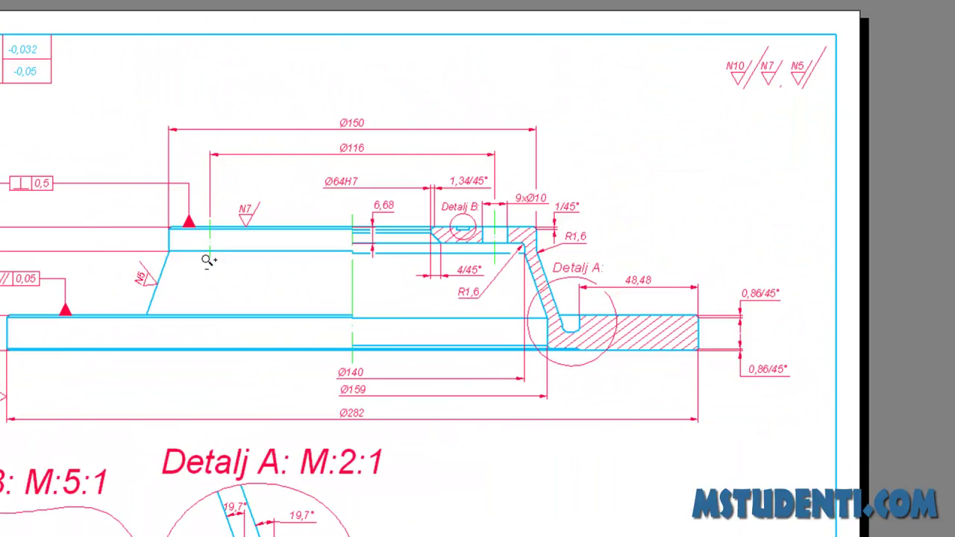
pyautogui.scroll(-2, 207, 260)
pyautogui.scroll(3, 207, 260)
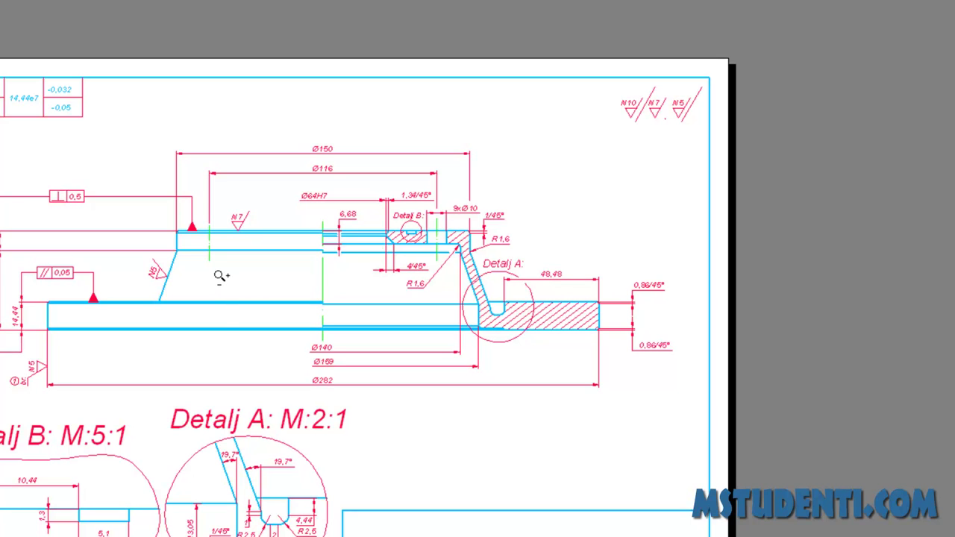
pyautogui.rightClick(220, 276)
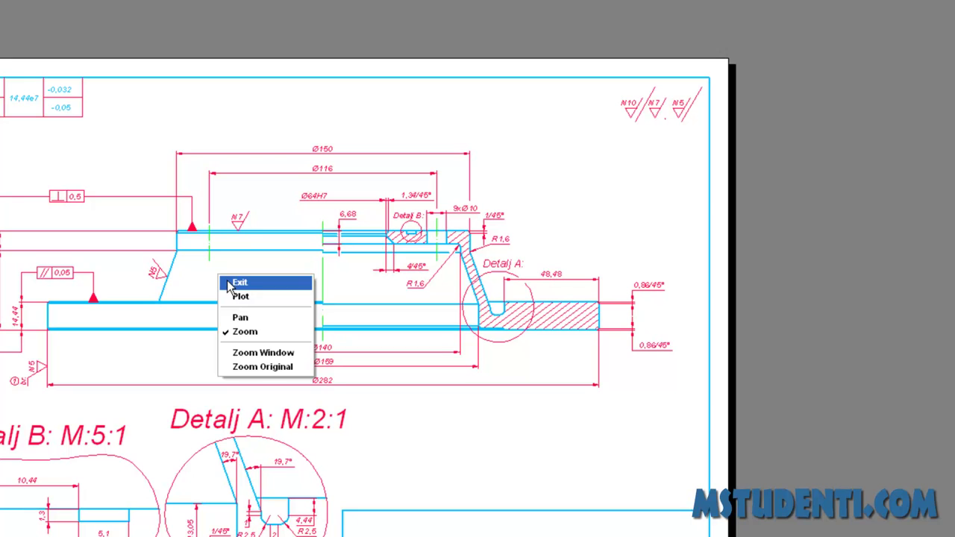
# Step: Exit the preview and assign the monochrome.ctb plot style table to all layouts
pyautogui.click(238, 283)
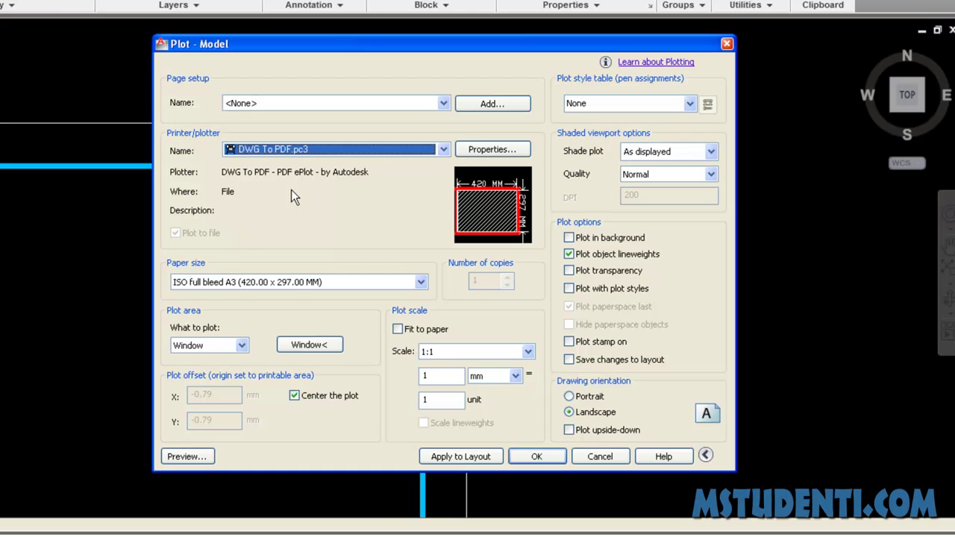
pyautogui.click(599, 102)
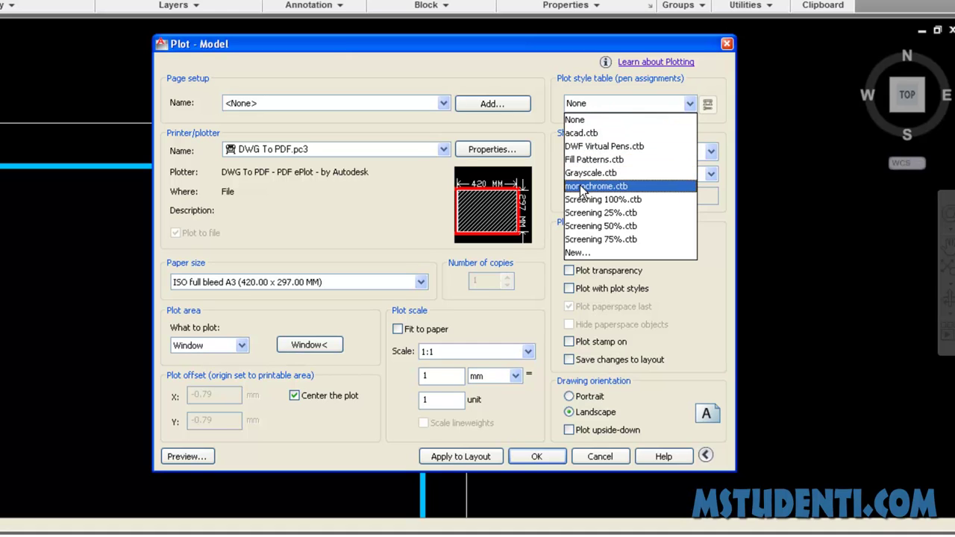
pyautogui.click(582, 187)
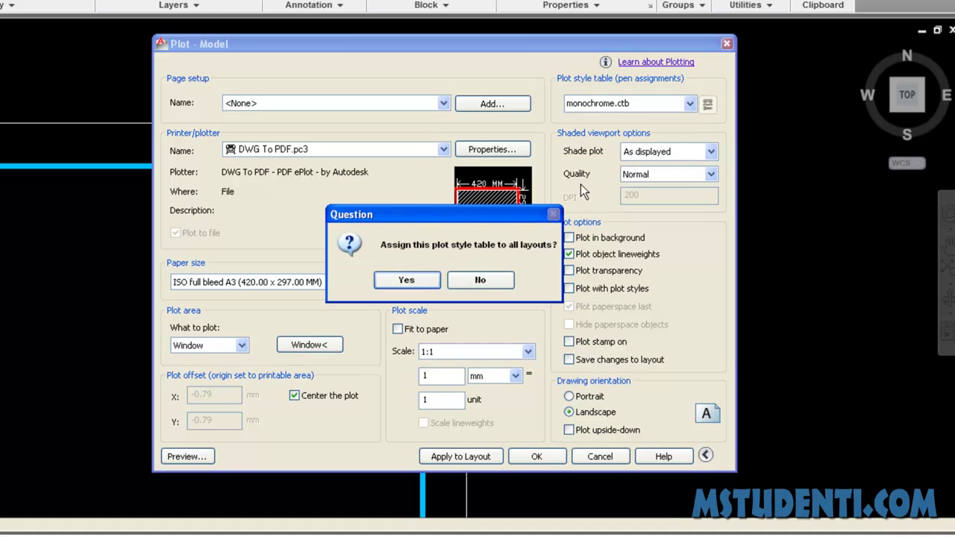
pyautogui.click(399, 281)
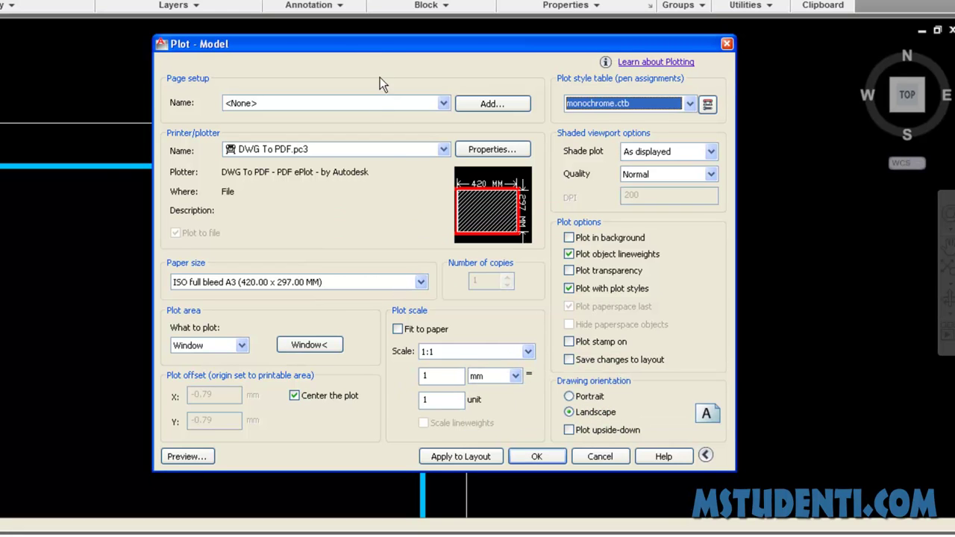
pyautogui.moveTo(375, 45); pyautogui.dragTo(307, 47)
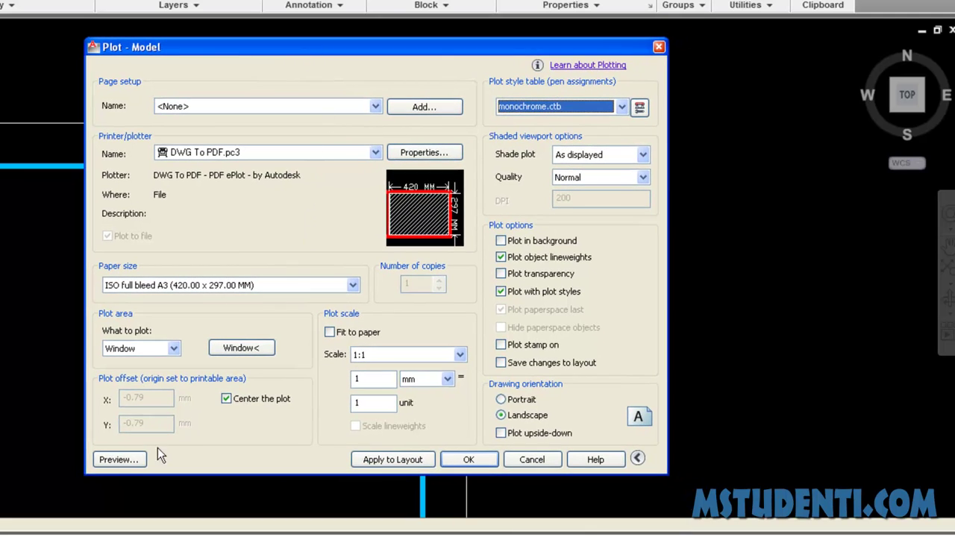
# Step: Preview the monochrome plot up close, then close the preview
pyautogui.click(119, 458)
pyautogui.scroll(1, 283, 188)
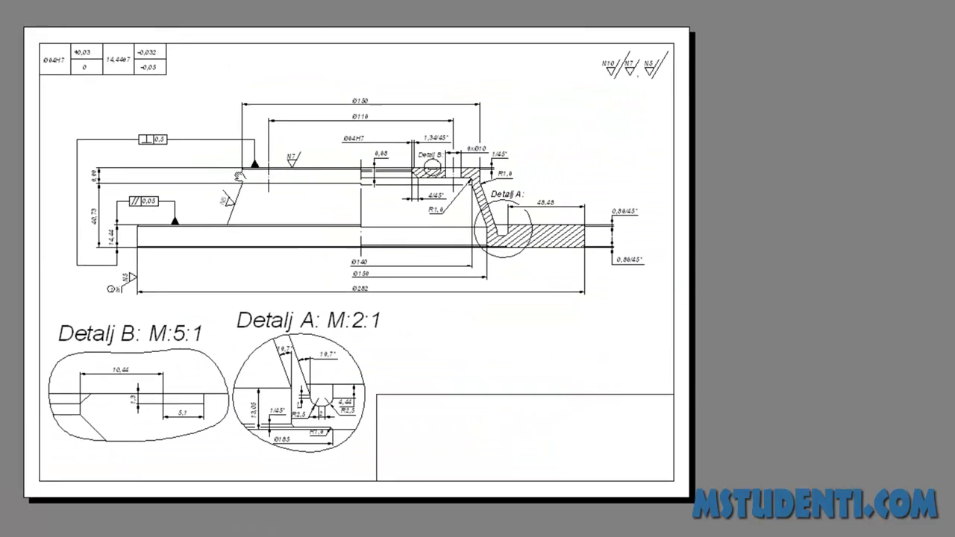
pyautogui.scroll(1, 284, 188)
pyautogui.scroll(2, 265, 193)
pyautogui.scroll(1, 253, 179)
pyautogui.scroll(-1, 243, 159)
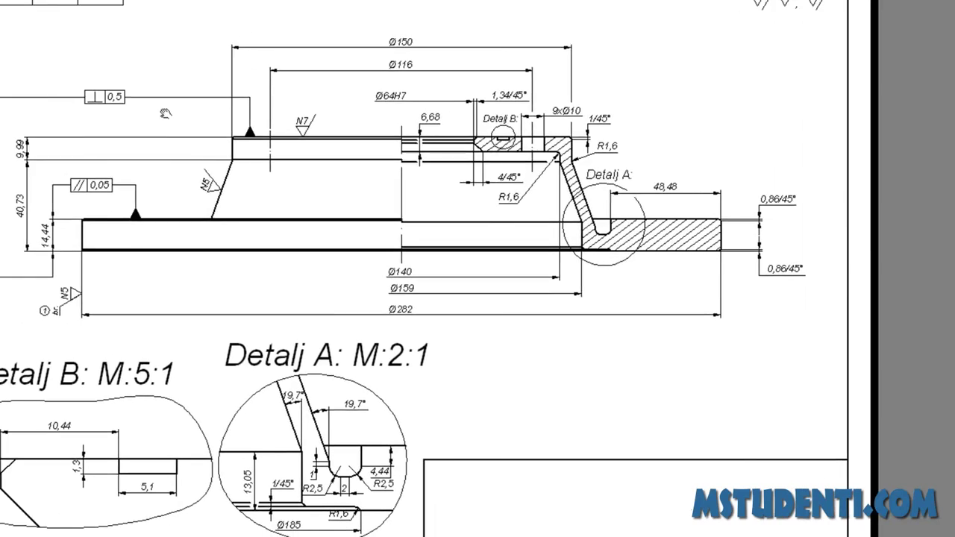
pyautogui.scroll(3, 244, 160)
pyautogui.rightClick(246, 174)
pyautogui.click(261, 182)
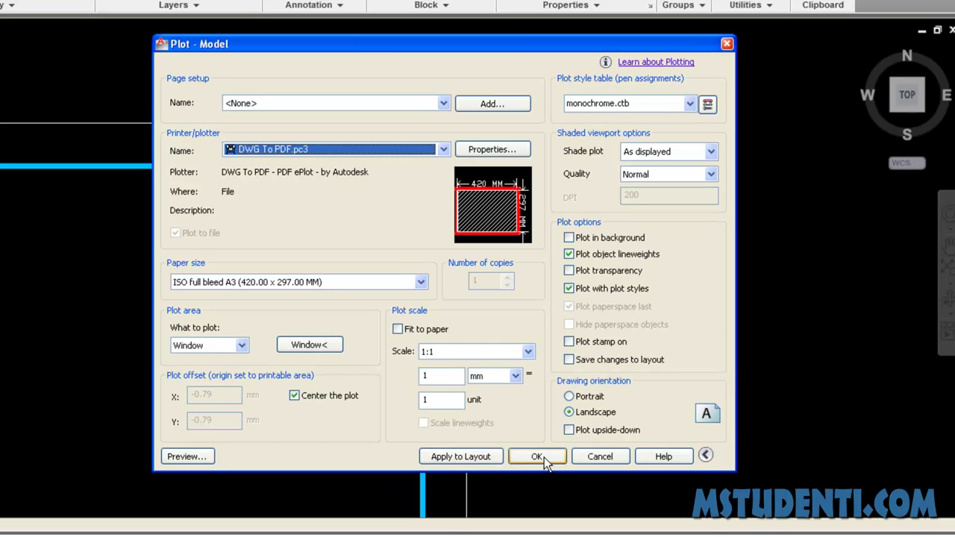
# Step: Start the plot and name the PDF 'Kocioni disk' in the Poglavlje_3 folder
pyautogui.click(537, 457)
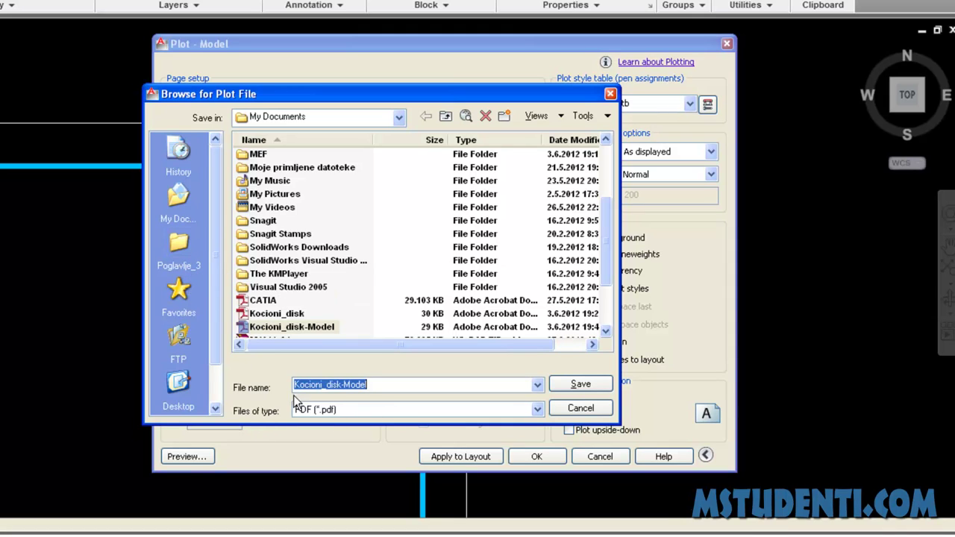
pyautogui.click(185, 251)
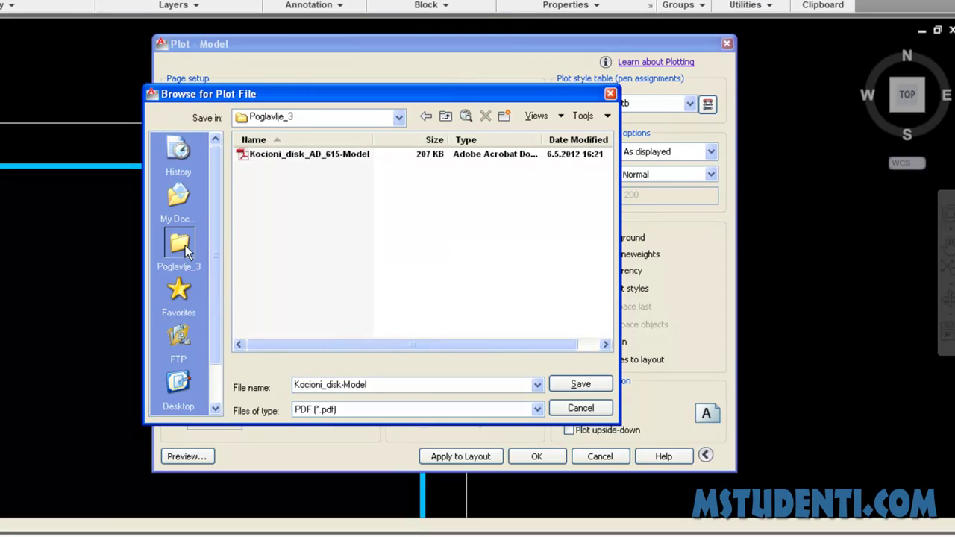
pyautogui.click(424, 386)
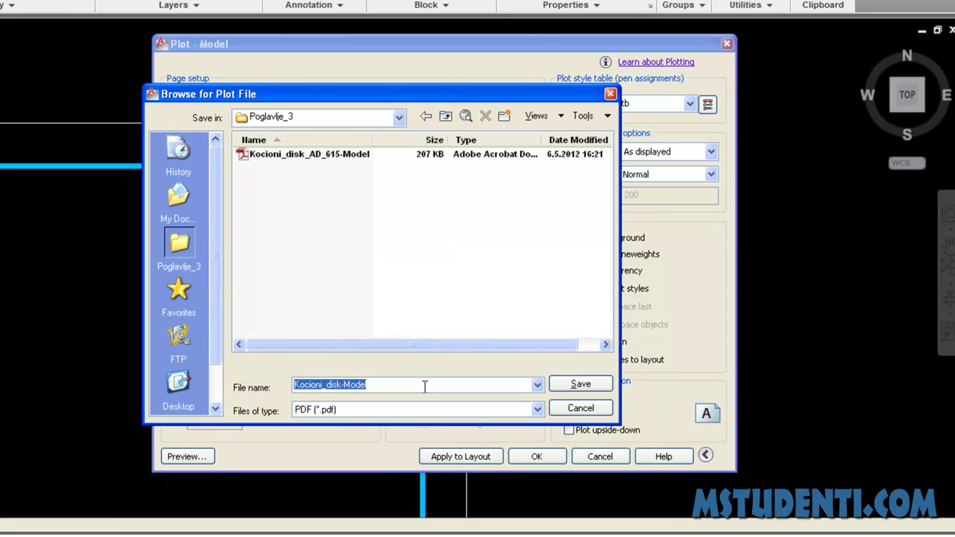
pyautogui.write('Ko')
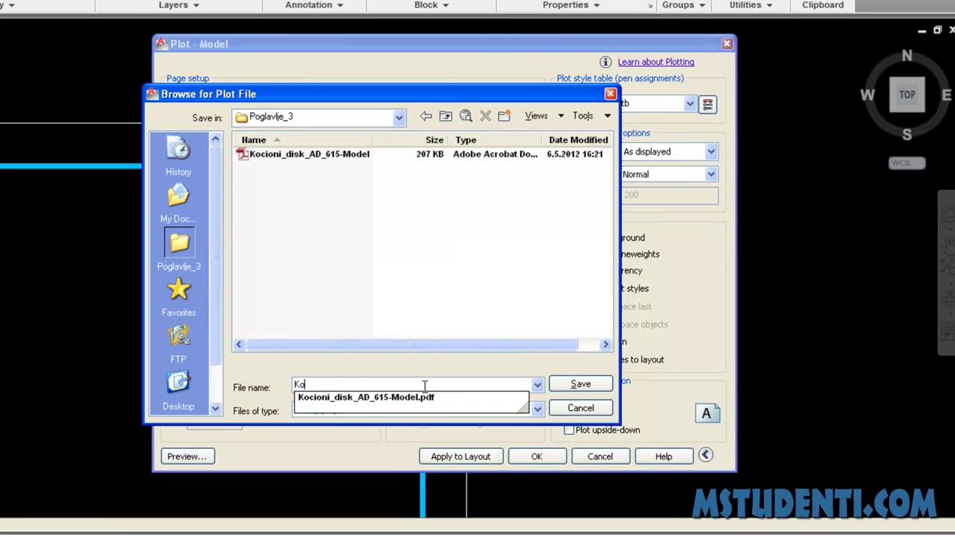
pyautogui.write('cioni d')
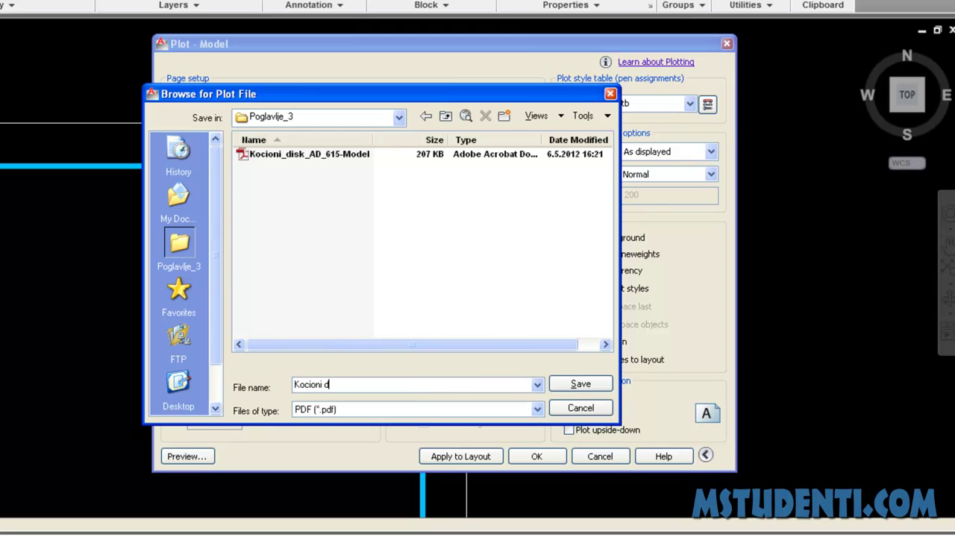
pyautogui.write('is')
pyautogui.write('k')
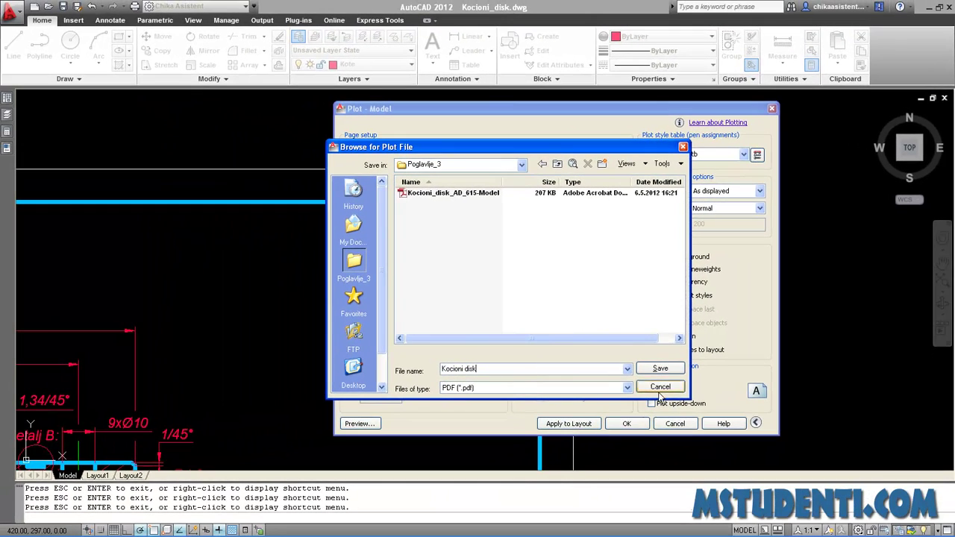
# Step: Save the Kocioni disk PDF, then maximize Adobe Reader and hide the Layers panel
pyautogui.click(662, 371)
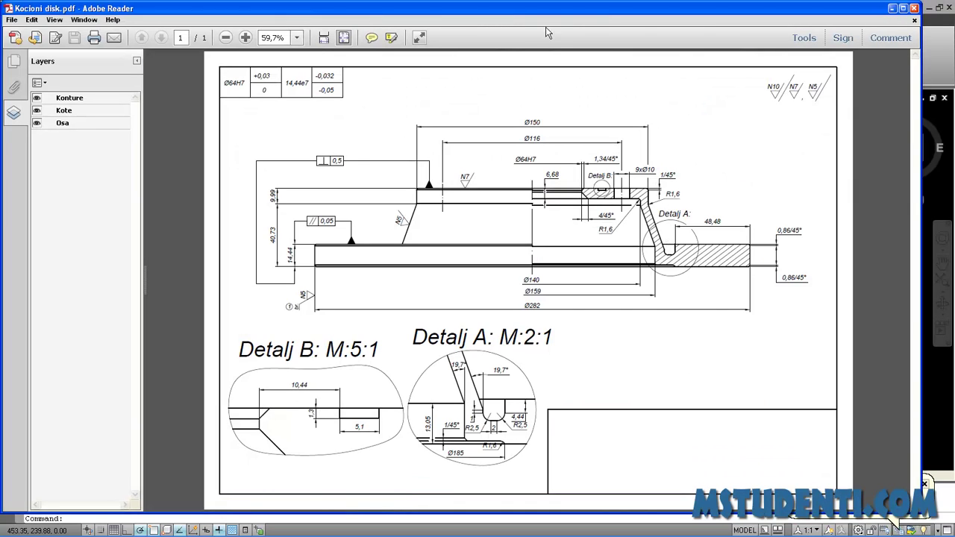
pyautogui.doubleClick(539, 13)
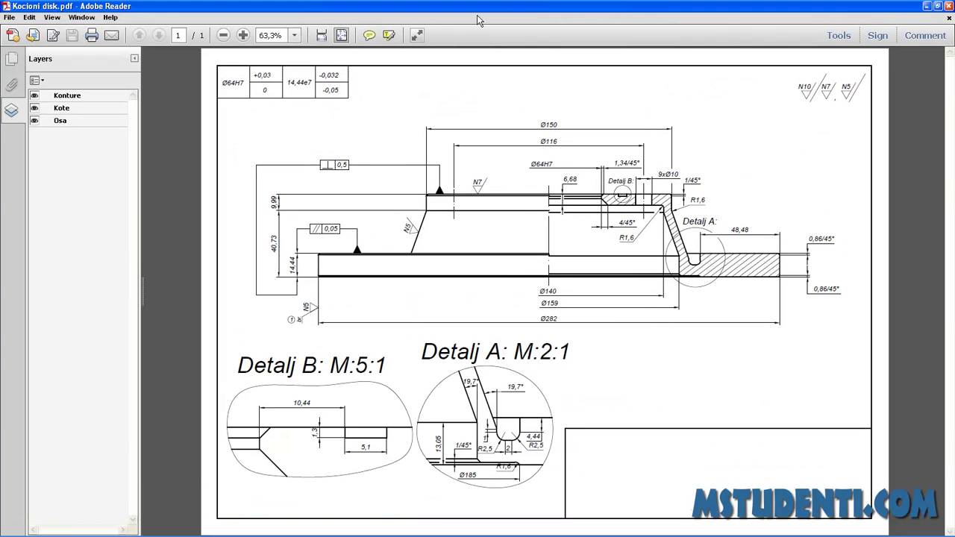
pyautogui.click(137, 61)
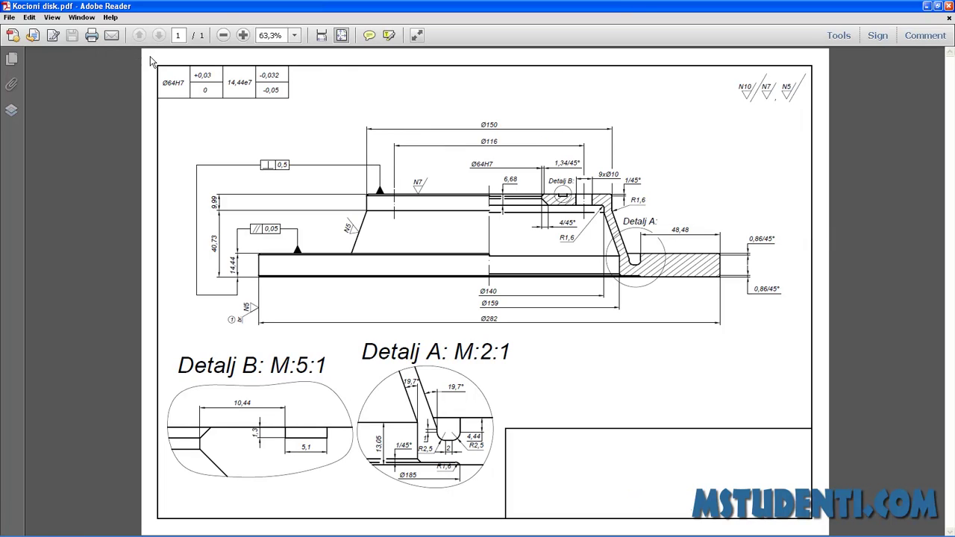